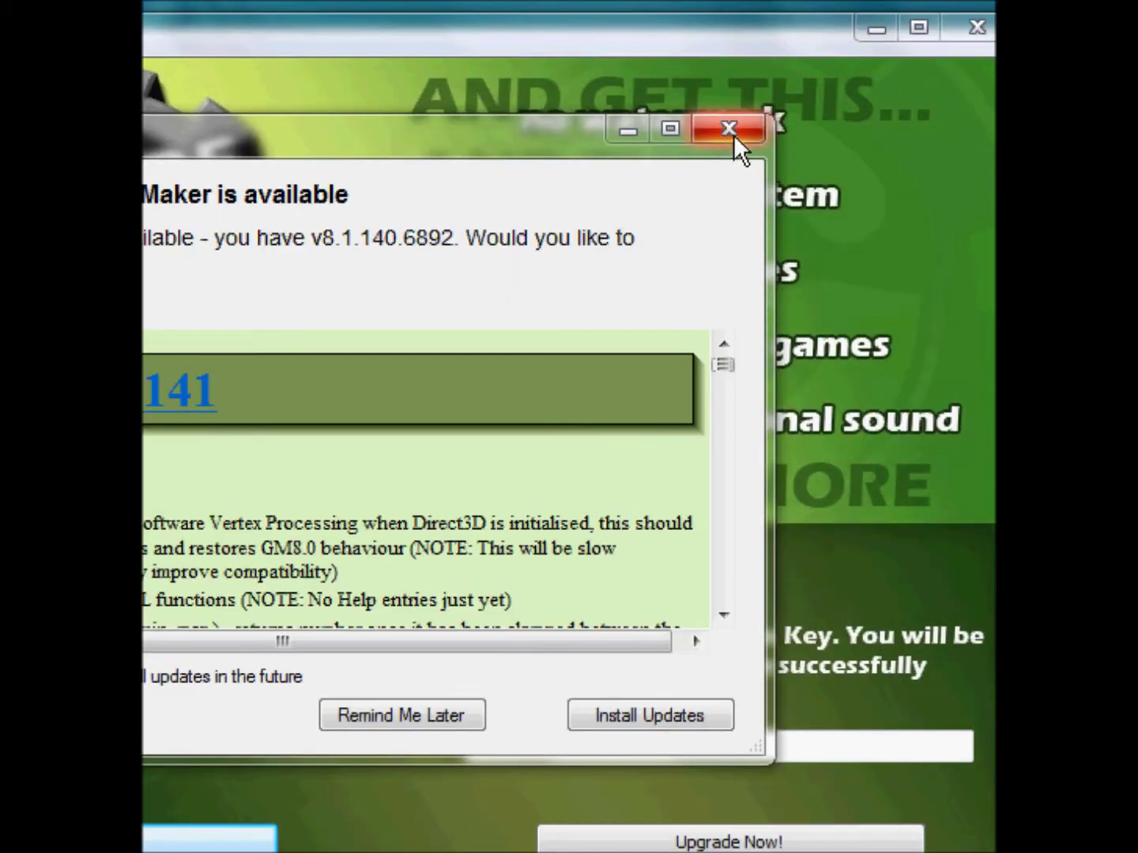
# Dismiss the update notice and the upgrade offer, and open room1 from the Rooms folder
pyautogui.click(744, 131)
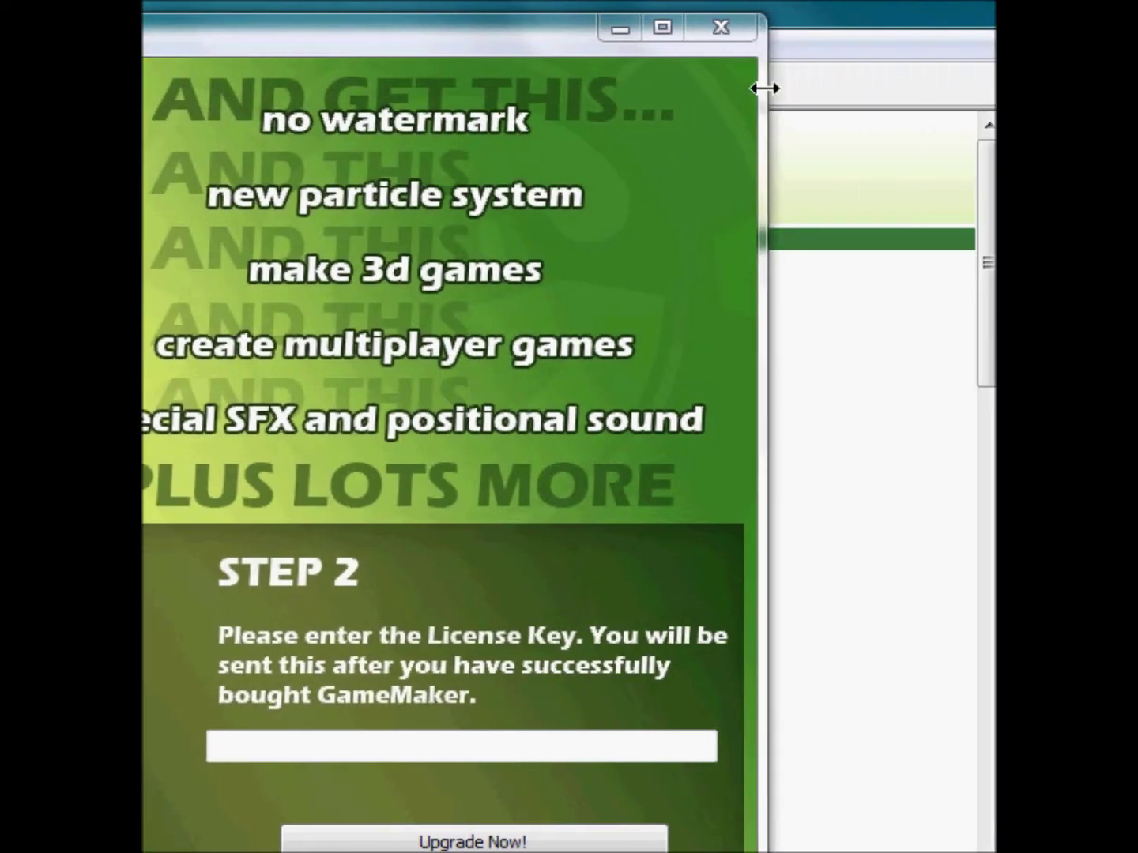
pyautogui.click(754, 25)
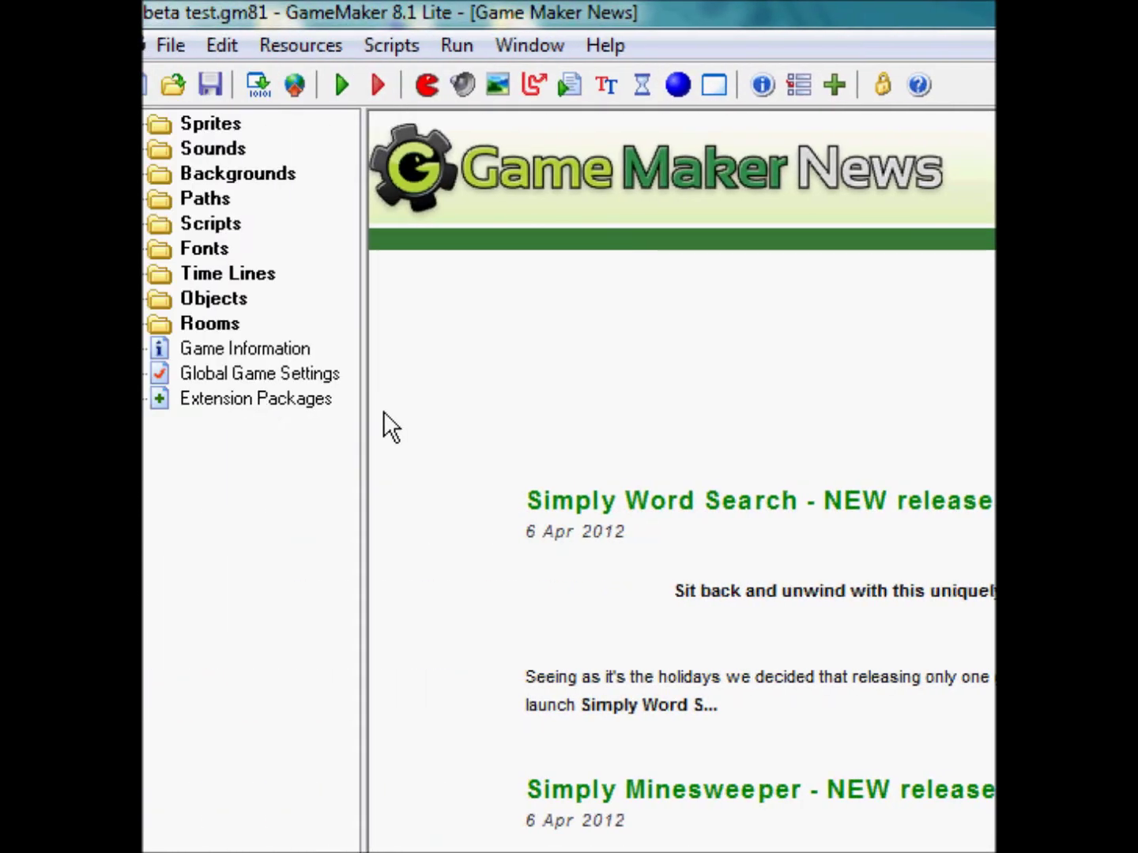
pyautogui.click(162, 324)
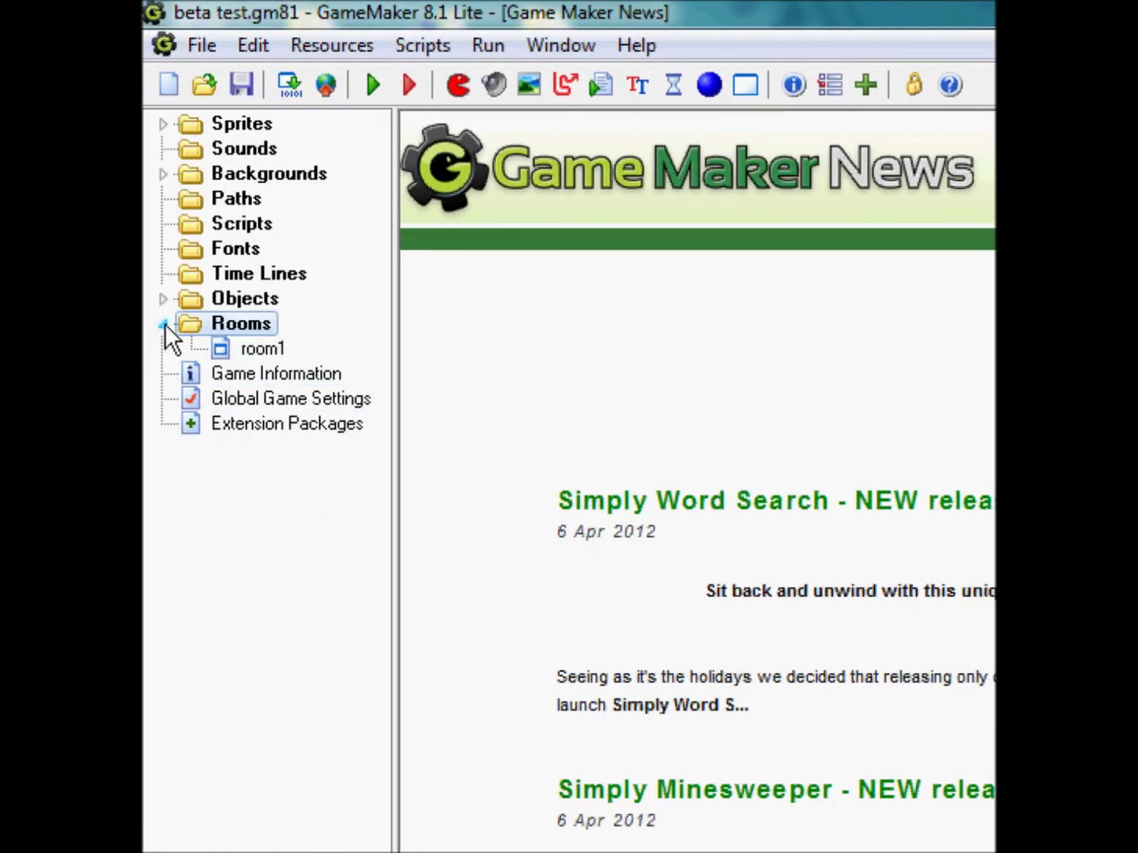
pyautogui.doubleClick(262, 350)
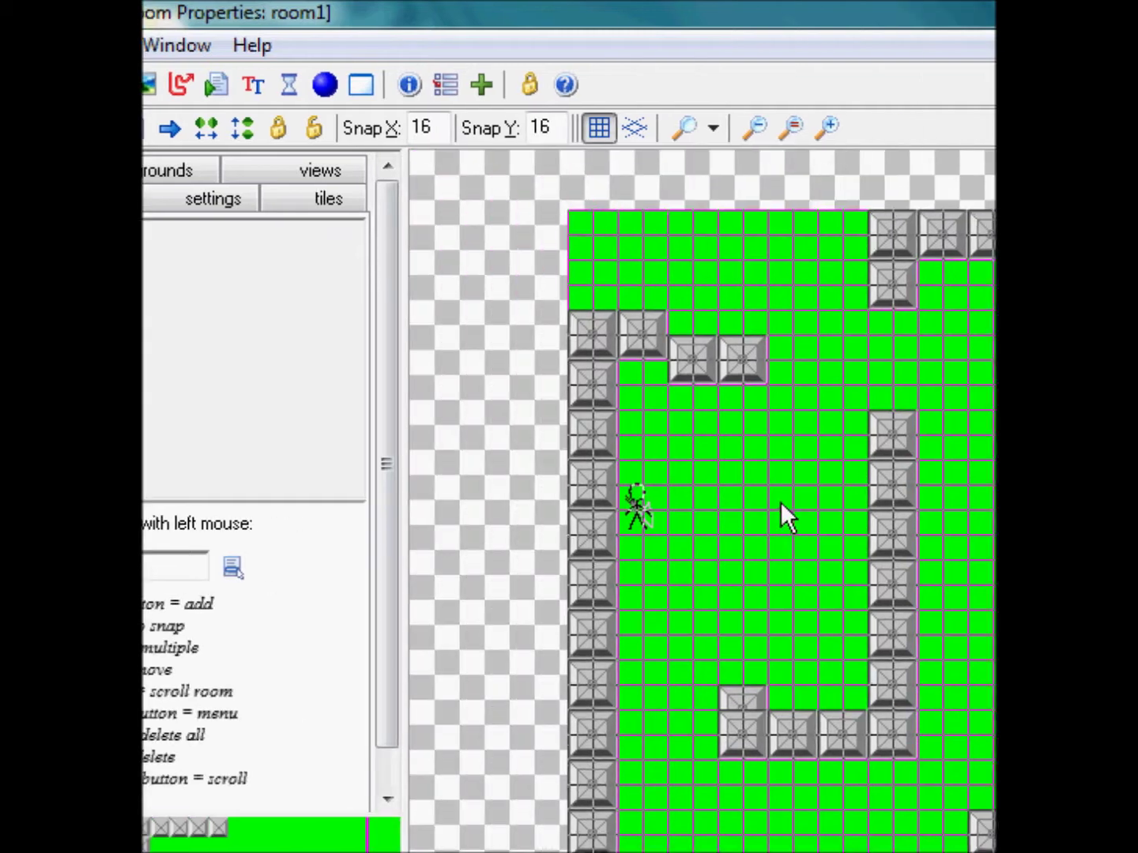
# Examine room1's wall layout and the player character's placement at several zoom levels
pyautogui.scroll(2, 742, 505)
pyautogui.moveTo(600, 516); pyautogui.dragTo(674, 537, button='middle')
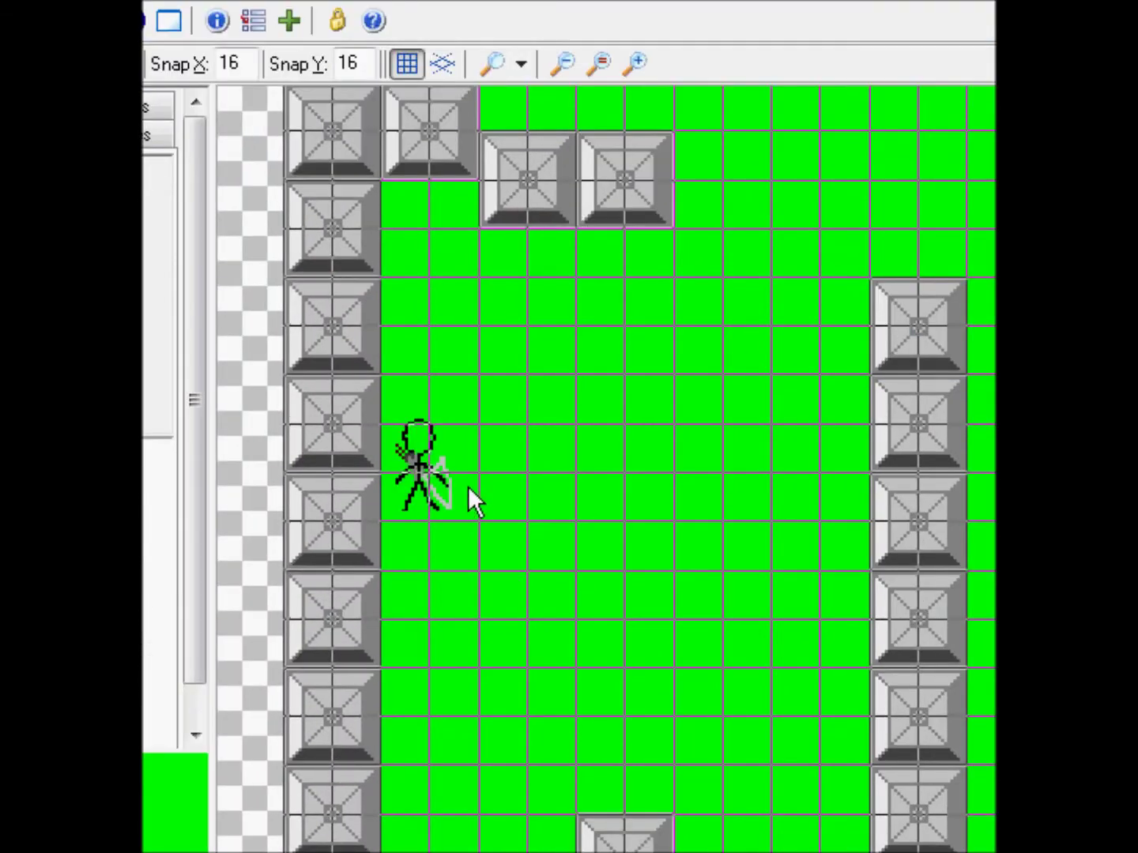
pyautogui.moveTo(651, 572); pyautogui.dragTo(455, 769, button='middle')
pyautogui.moveTo(583, 642); pyautogui.dragTo(532, 373, button='middle')
pyautogui.scroll(-1, 703, 352)
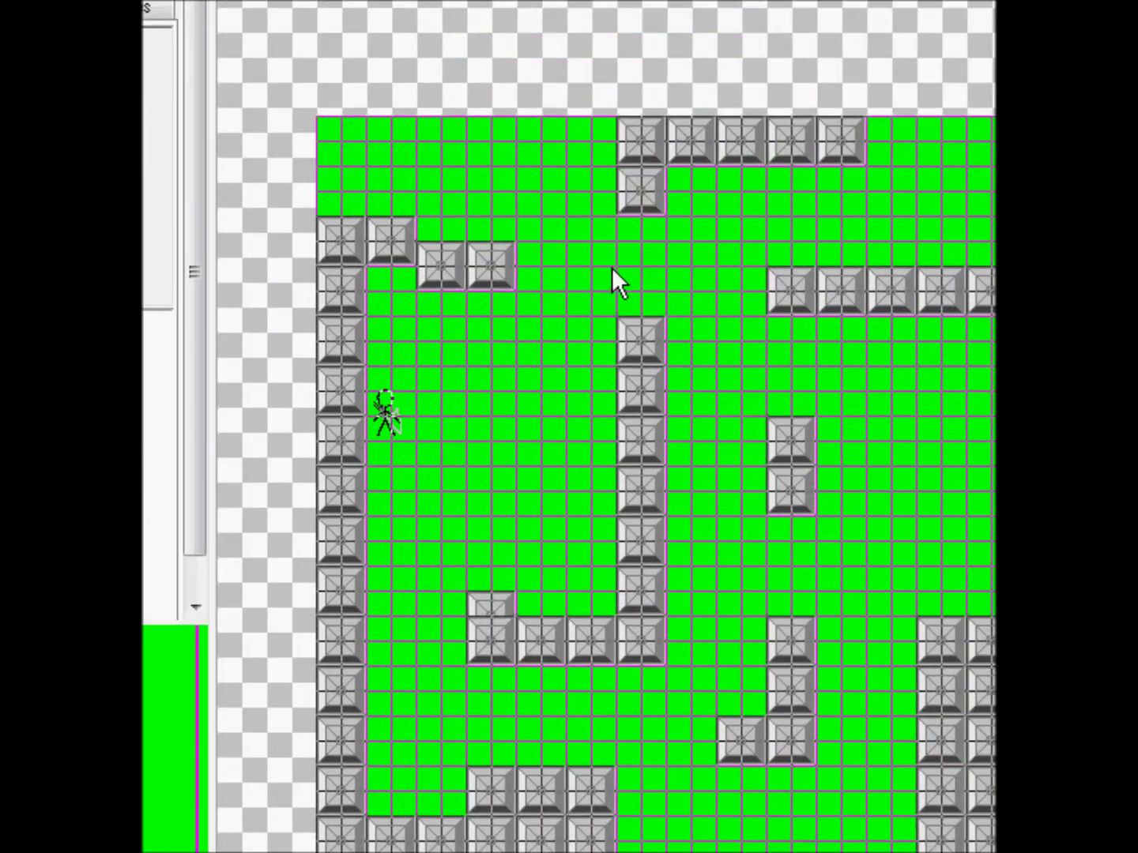
pyautogui.moveTo(588, 266); pyautogui.dragTo(539, 289, button='middle')
pyautogui.scroll(-1, 557, 328)
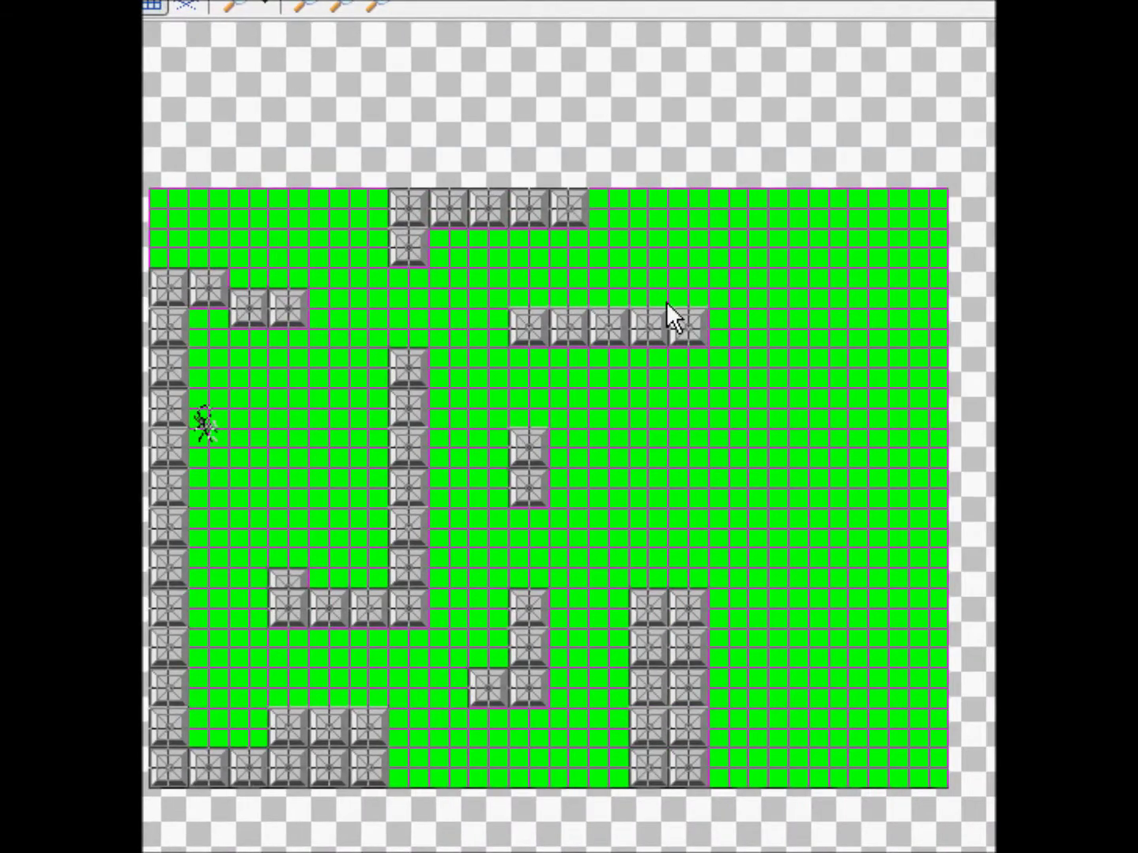
pyautogui.scroll(1, 445, 284)
pyautogui.moveTo(444, 285); pyautogui.dragTo(363, 451, button='middle')
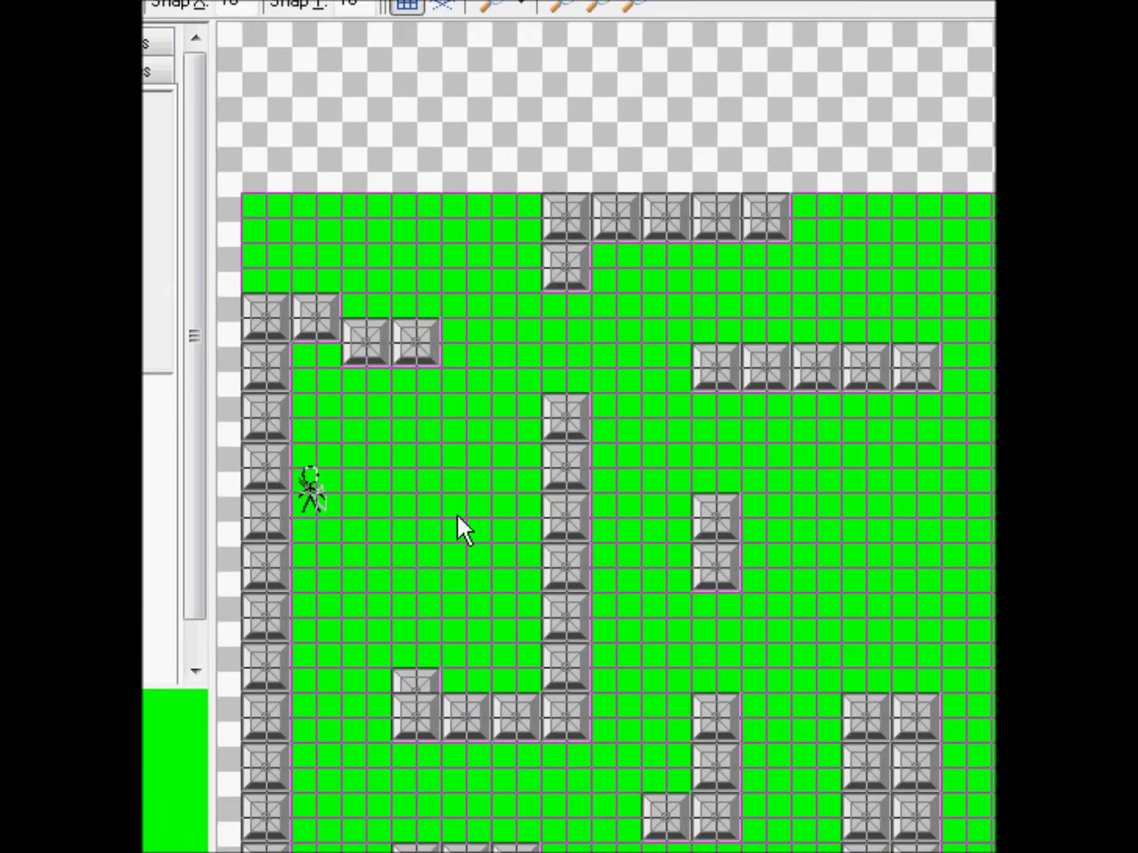
pyautogui.moveTo(456, 514); pyautogui.dragTo(572, 353, button='middle')
pyautogui.scroll(-1, 701, 353)
pyautogui.scroll(3, 701, 353)
pyautogui.scroll(-3, 701, 353)
pyautogui.scroll(1, 701, 353)
pyautogui.scroll(-1, 700, 354)
pyautogui.scroll(2, 701, 353)
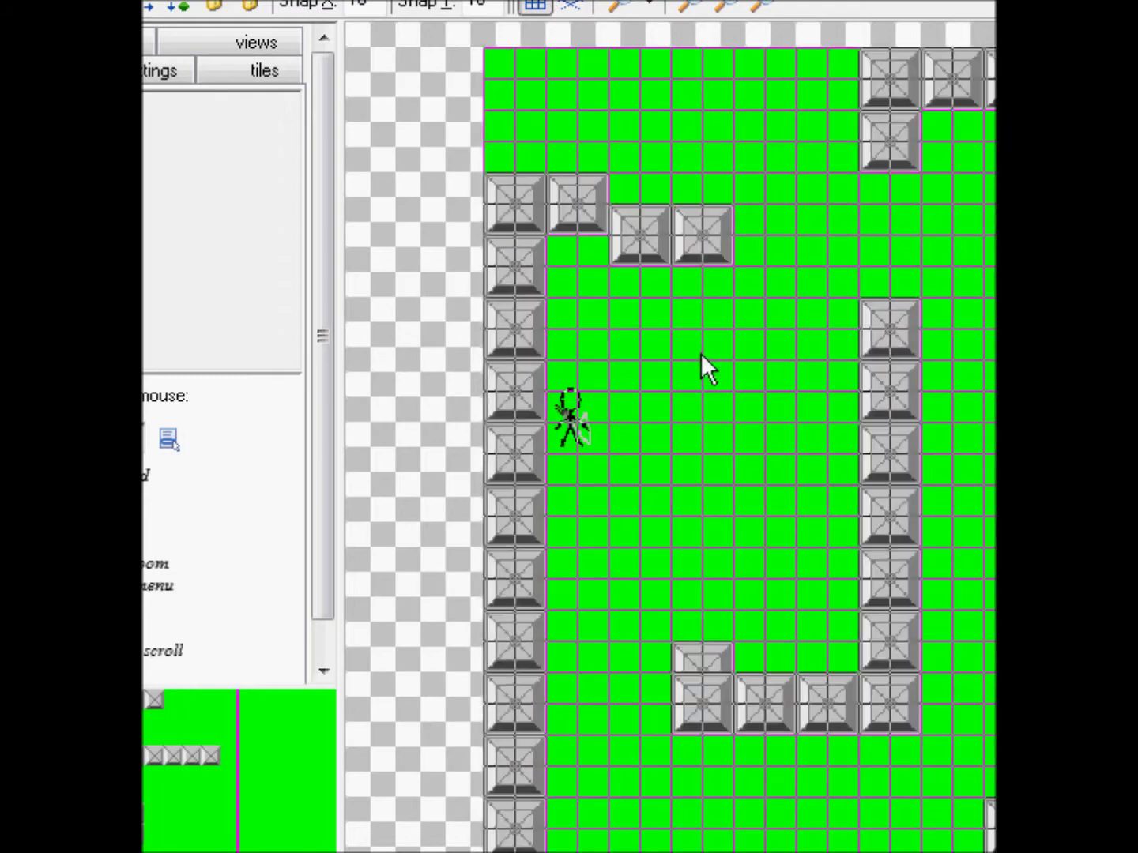
pyautogui.scroll(1, 701, 353)
pyautogui.scroll(-5, 701, 353)
pyautogui.scroll(4, 701, 353)
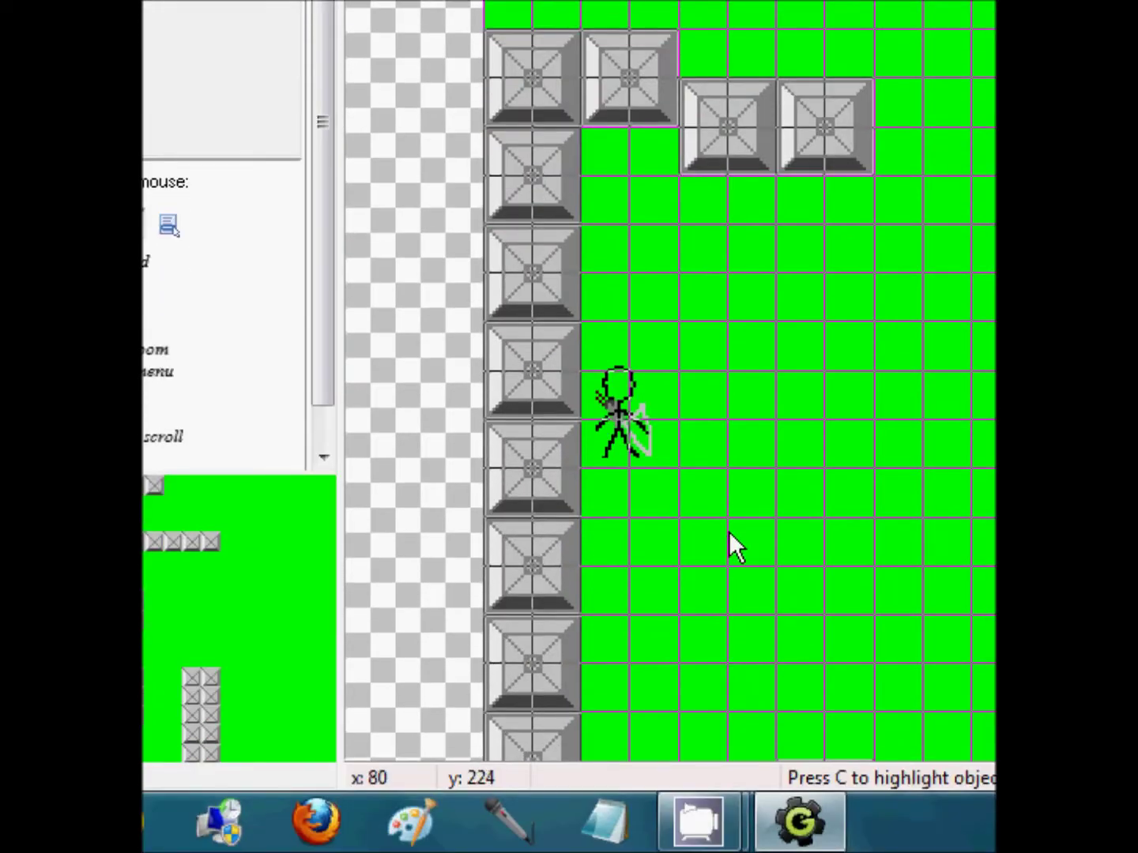
pyautogui.moveTo(729, 744); pyautogui.dragTo(601, 476, button='middle')
pyautogui.moveTo(602, 264); pyautogui.dragTo(655, 483, button='middle')
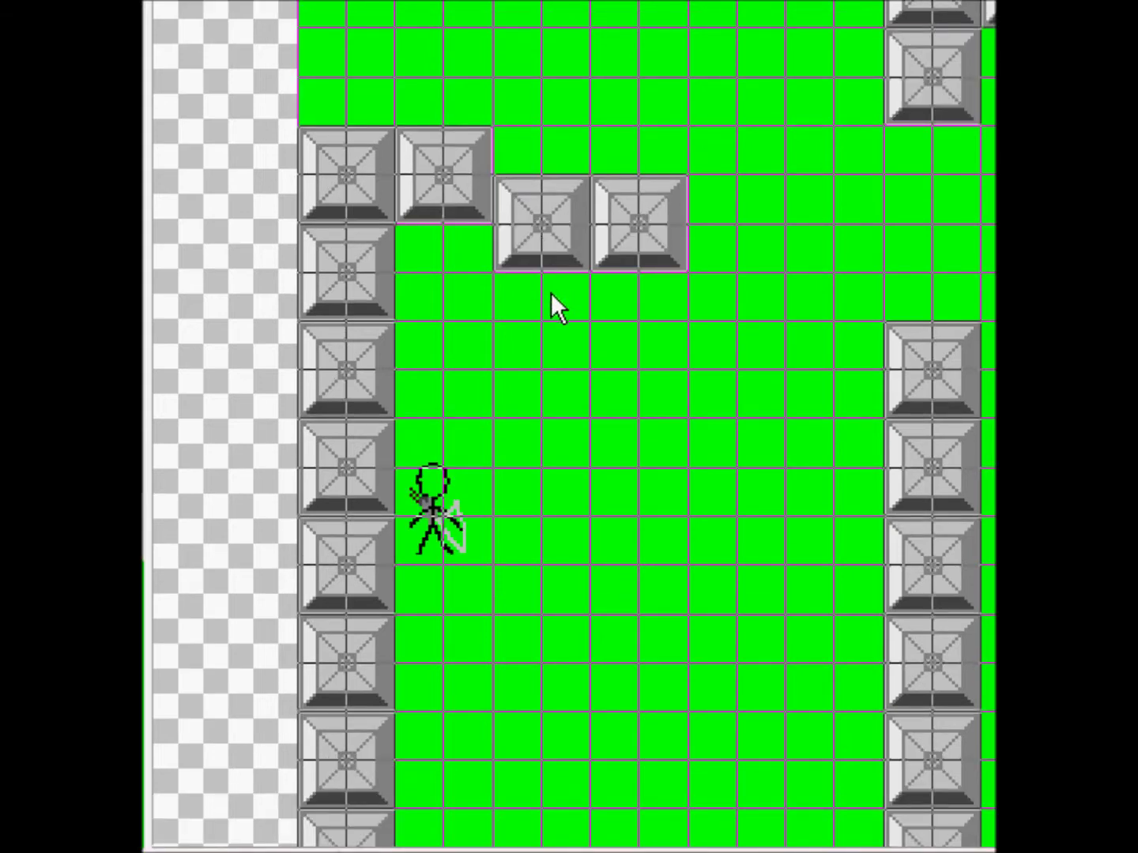
pyautogui.scroll(-1, 490, 566)
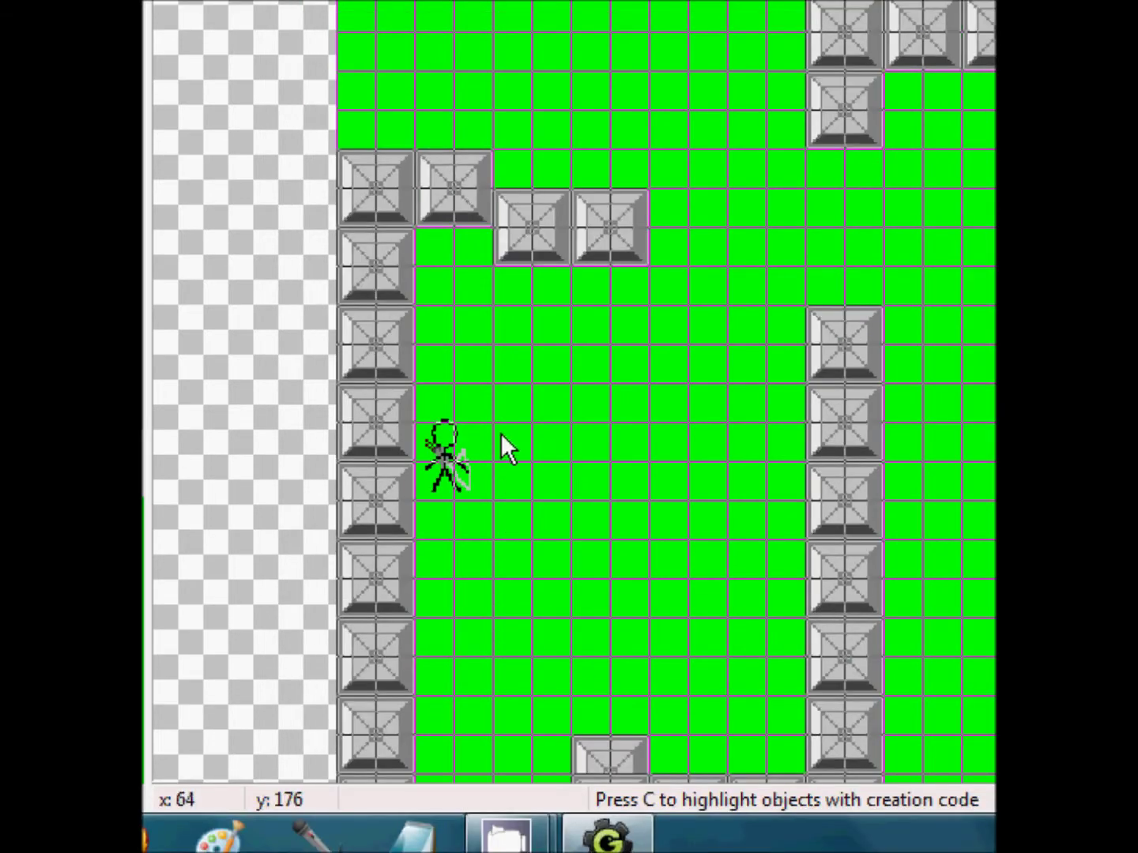
pyautogui.moveTo(499, 482); pyautogui.dragTo(514, 400, button='middle')
pyautogui.scroll(1, 514, 402)
pyautogui.moveTo(454, 368); pyautogui.dragTo(775, 575, button='middle')
pyautogui.moveTo(647, 575); pyautogui.dragTo(492, 187, button='middle')
# Hide the tutorial panel beside the room editor
pyautogui.moveTo(365, 254); pyautogui.dragTo(704, 602, button='middle')
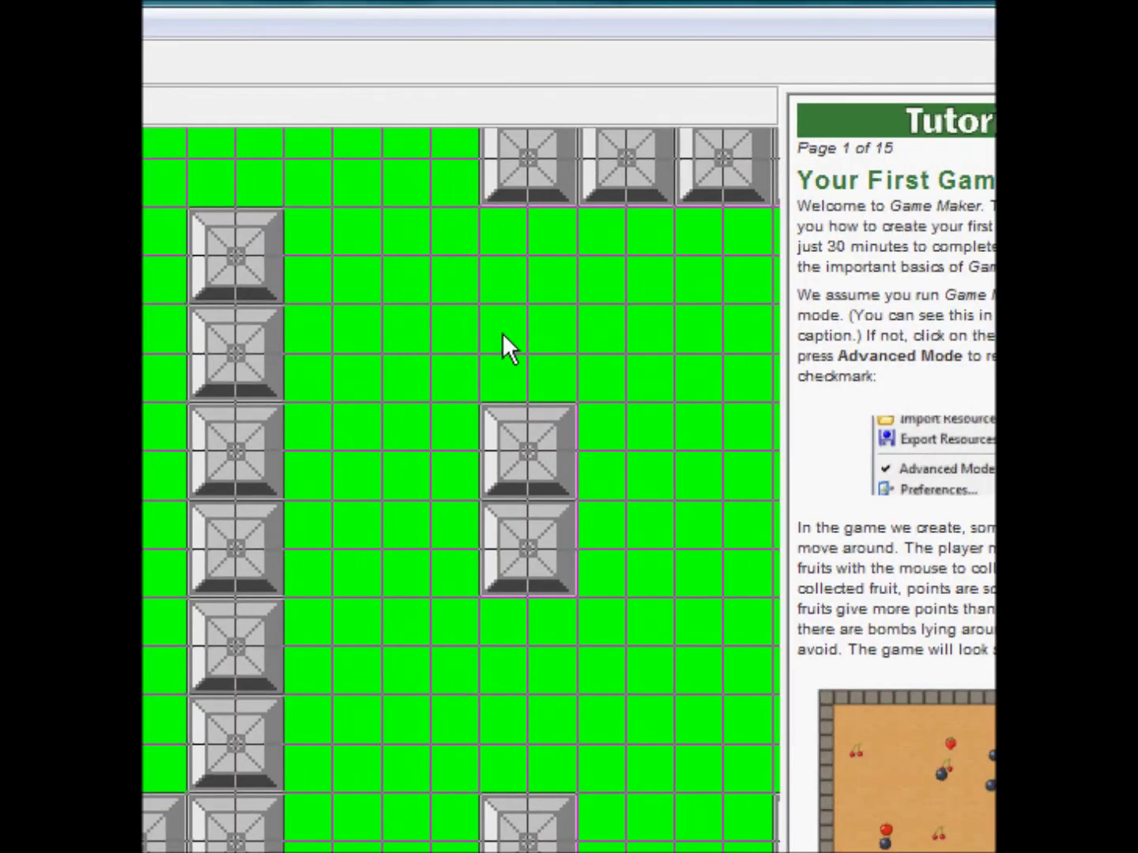
pyautogui.scroll(-2, 220, 481)
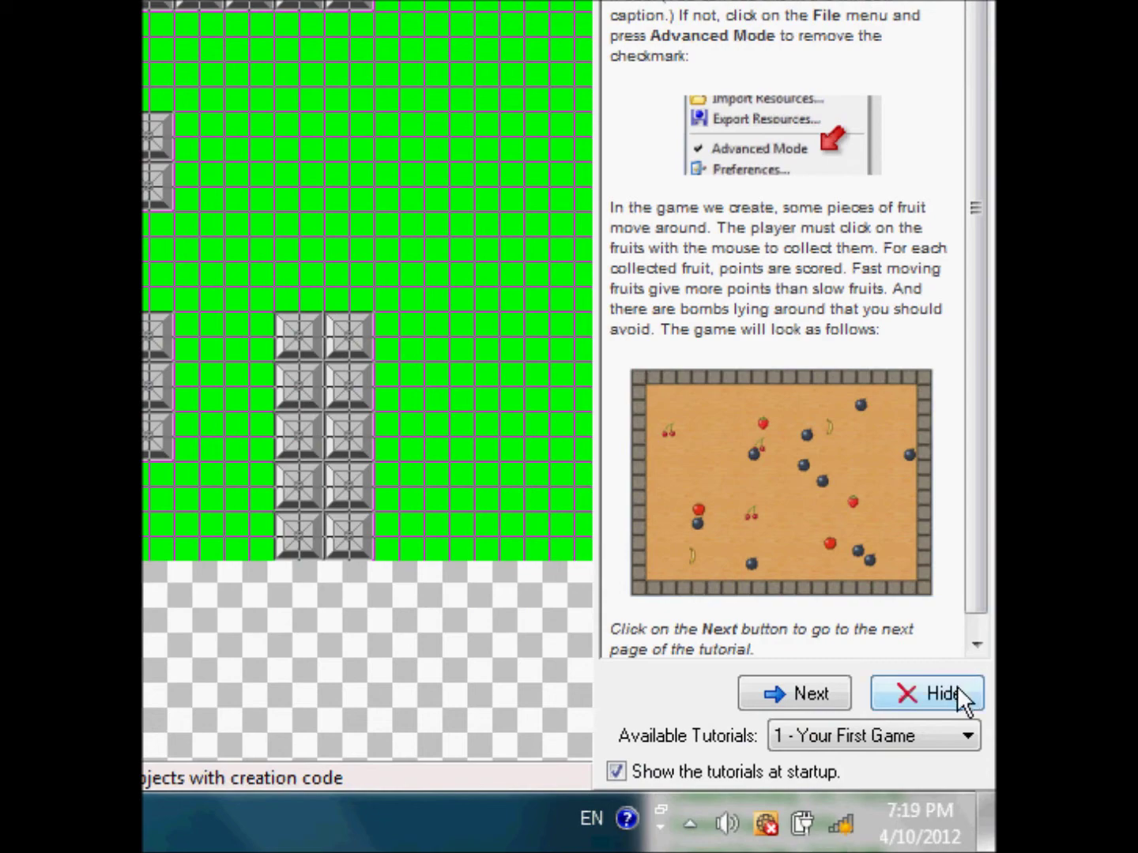
pyautogui.click(958, 691)
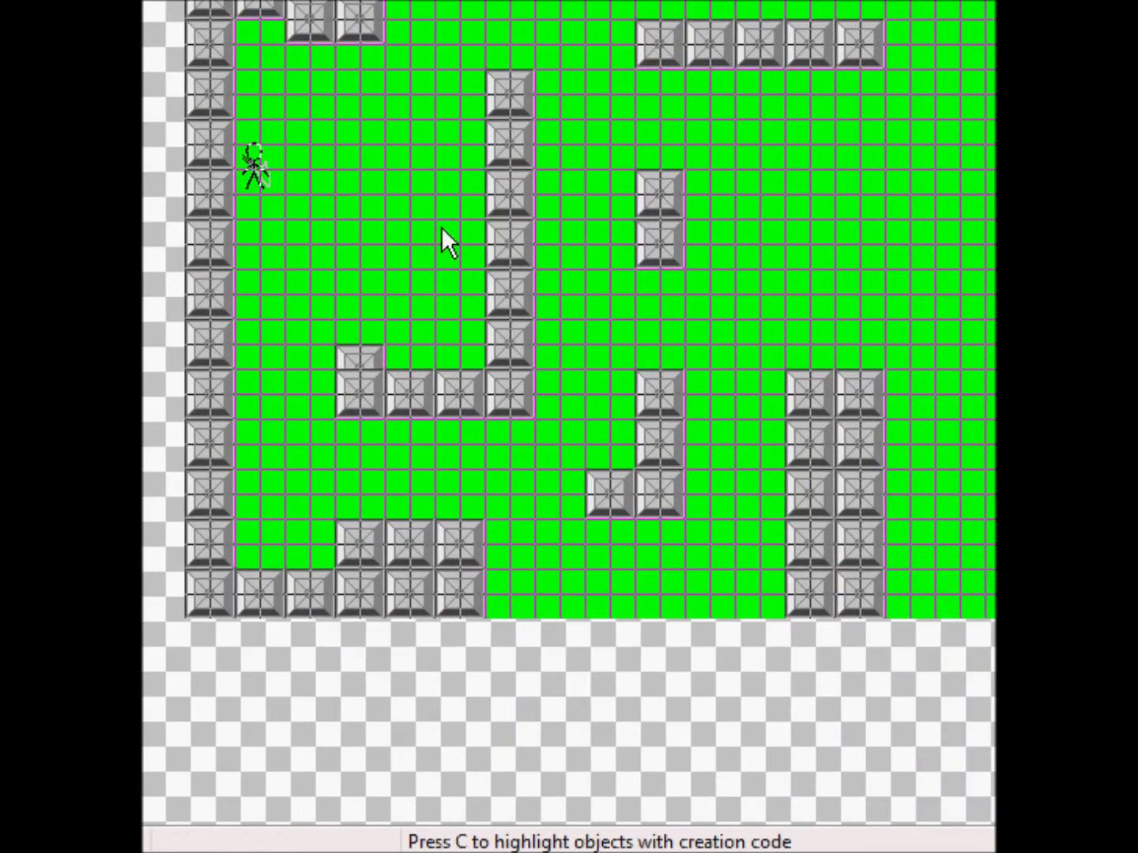
# Examine the player character in room1 up close, including its quiver and bow
pyautogui.scroll(2, 441, 246)
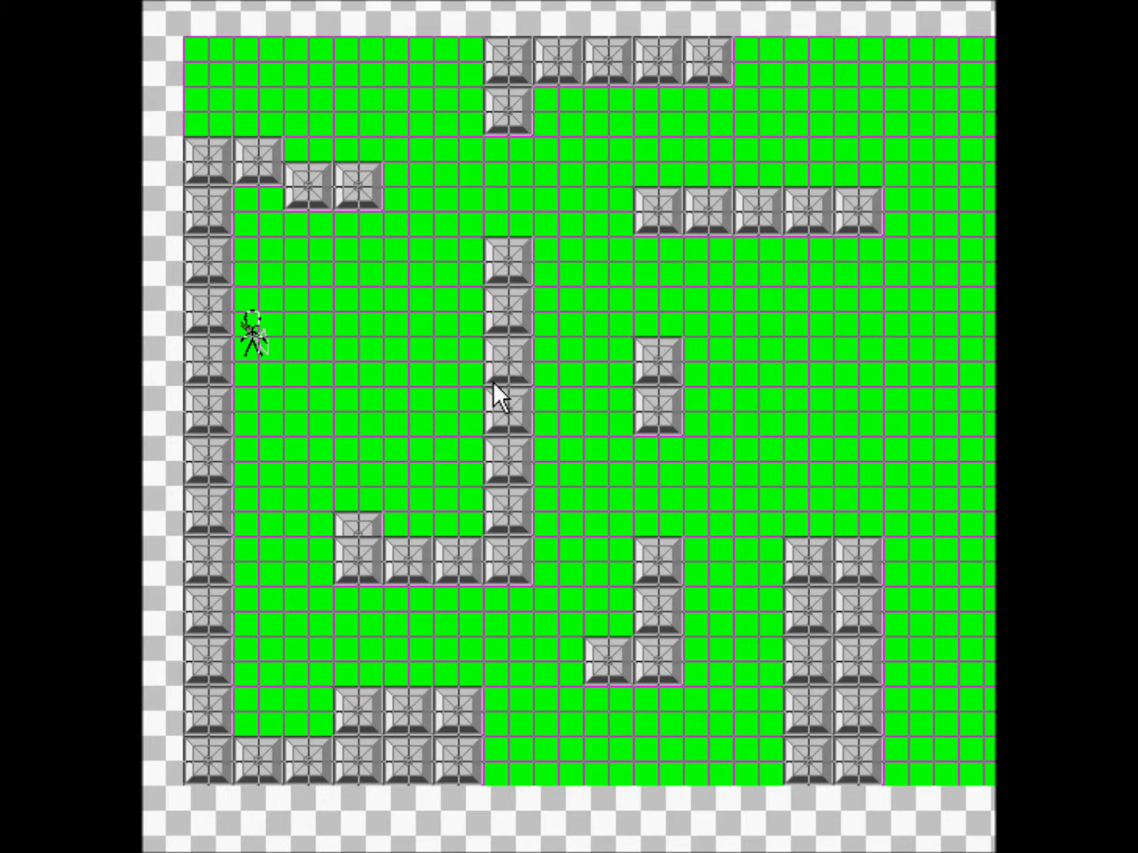
pyautogui.hscroll(-2, 409, 373)
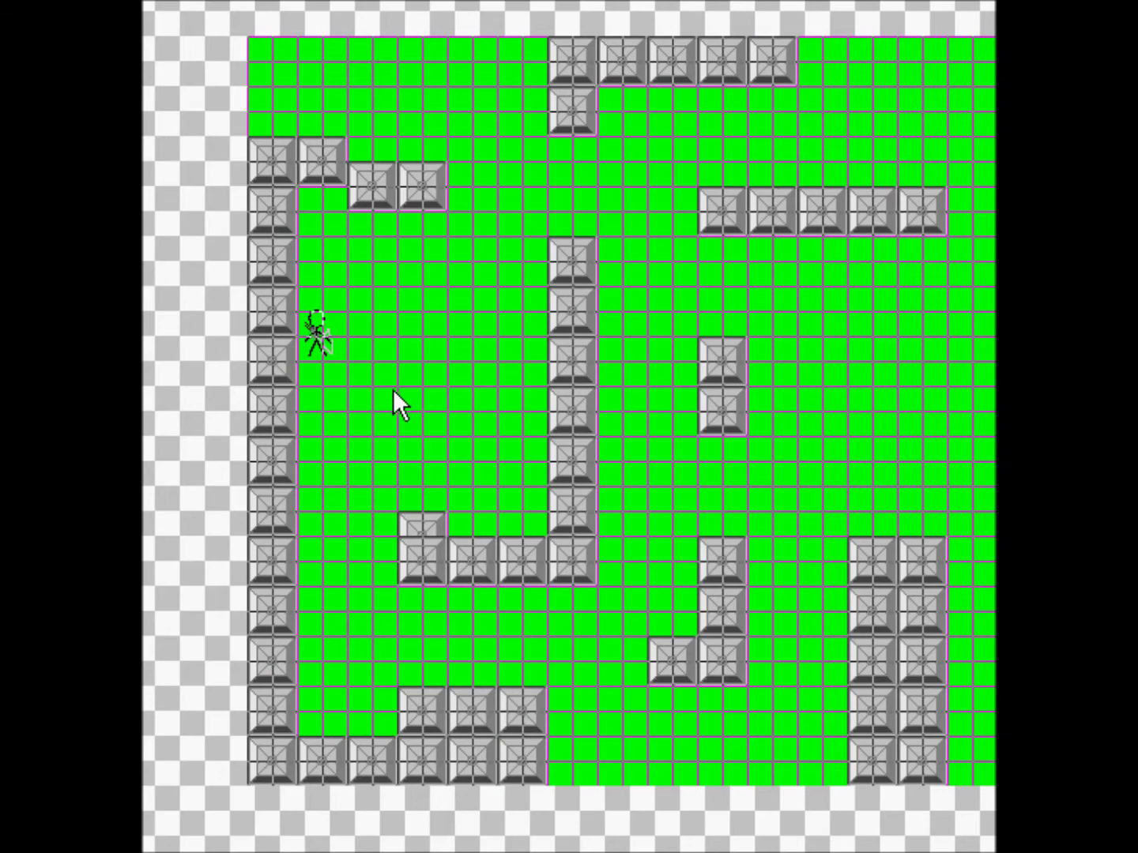
pyautogui.scroll(6, 372, 340)
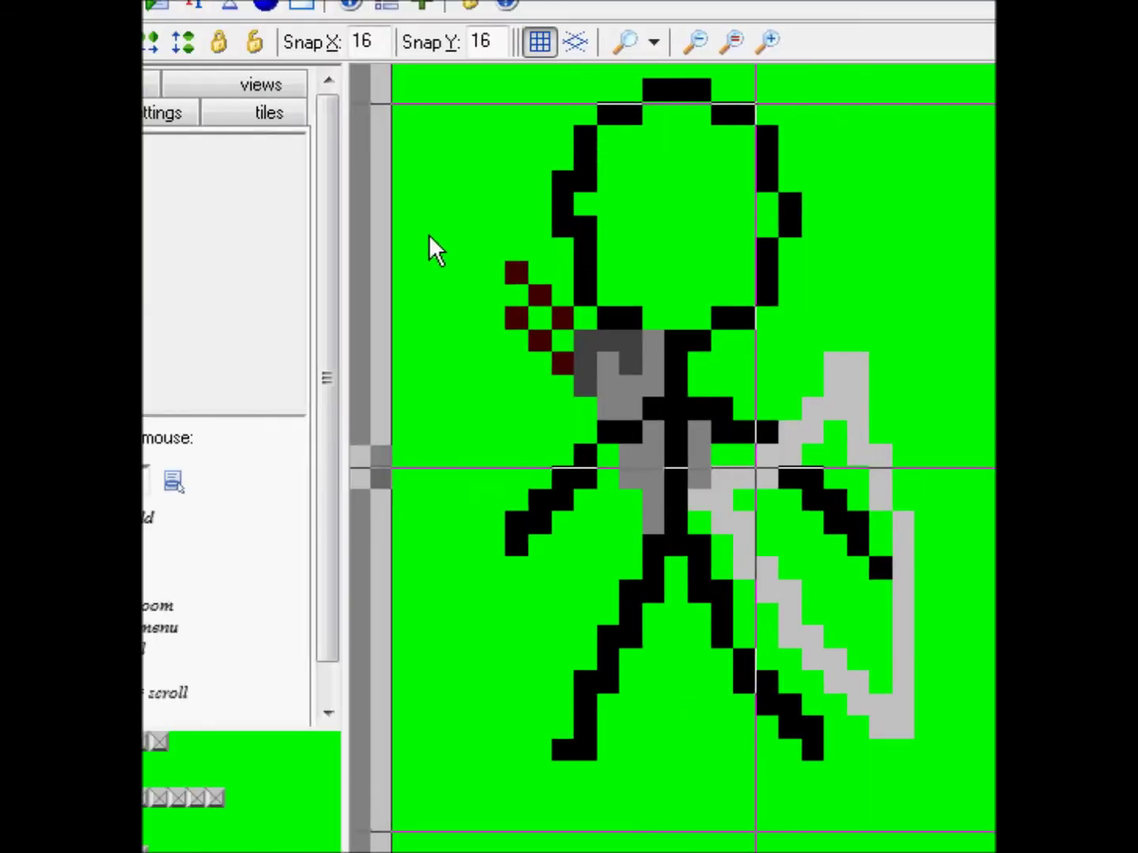
pyautogui.moveTo(342, 252); pyautogui.dragTo(146, 360, button='middle')
pyautogui.moveTo(401, 423); pyautogui.dragTo(521, 284, button='middle')
pyautogui.scroll(-1, 522, 285)
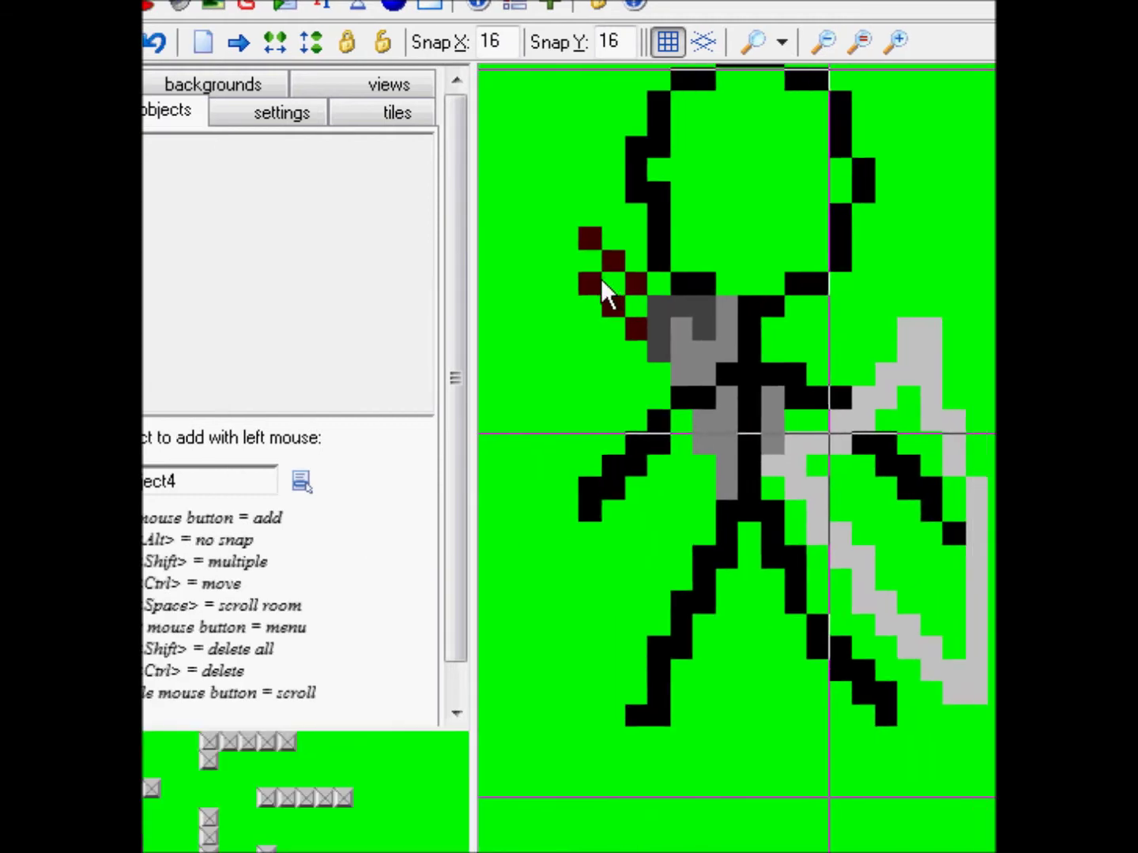
pyautogui.scroll(-2, 652, 362)
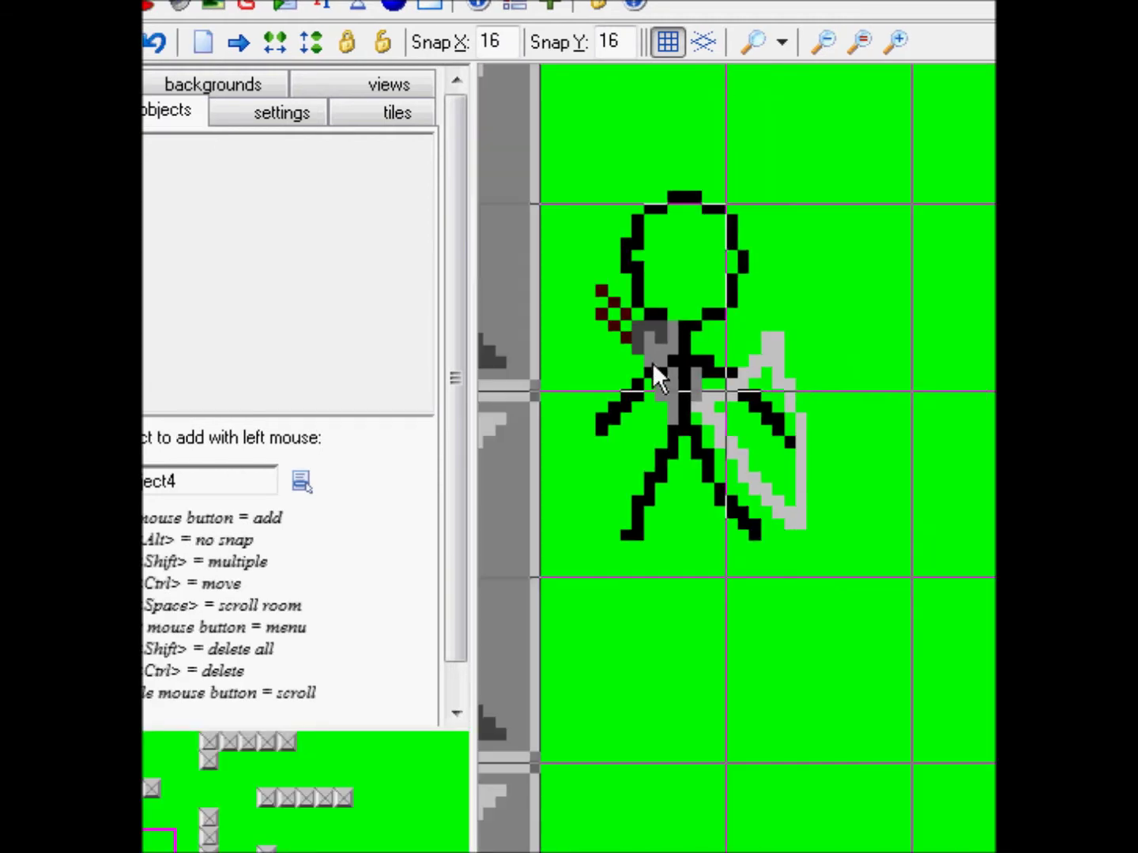
pyautogui.moveTo(667, 383); pyautogui.dragTo(670, 599, button='middle')
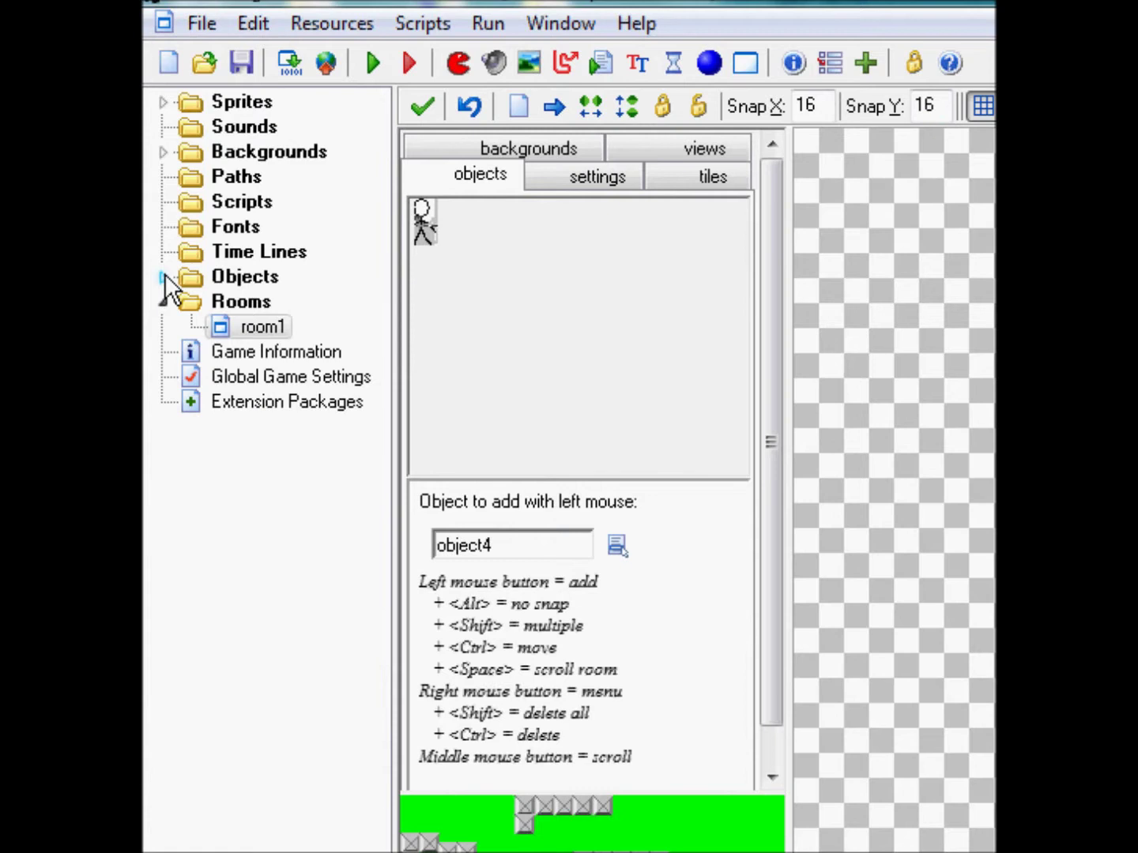
# Open object2 and review the health bar code in its Draw event
pyautogui.click(164, 275)
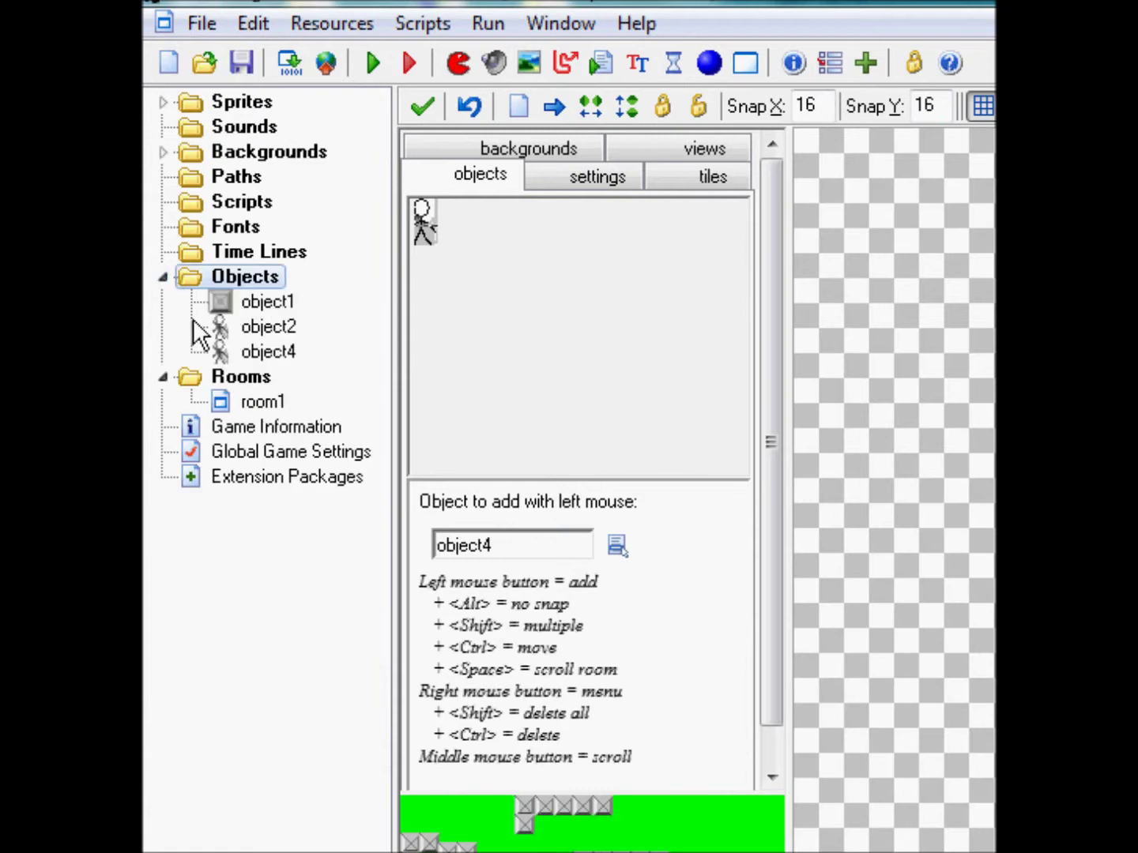
pyautogui.doubleClick(257, 336)
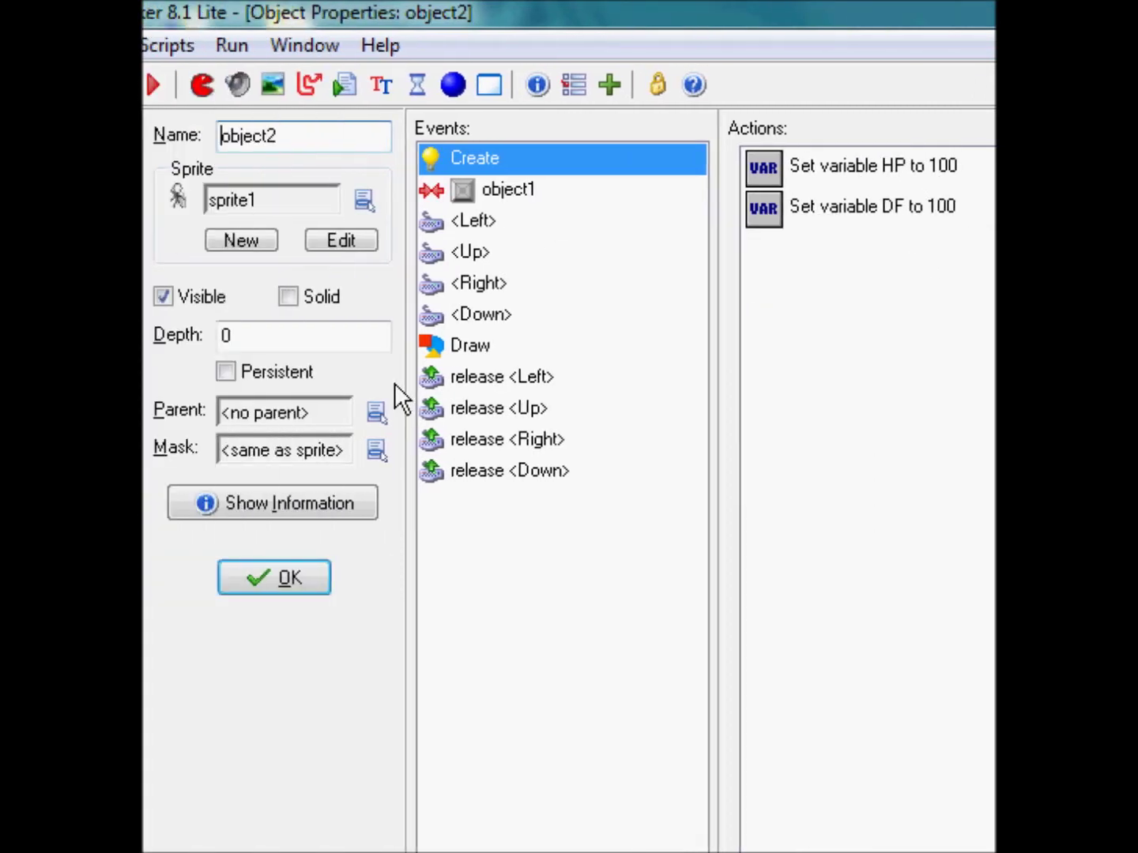
pyautogui.click(394, 348)
pyautogui.doubleClick(908, 290)
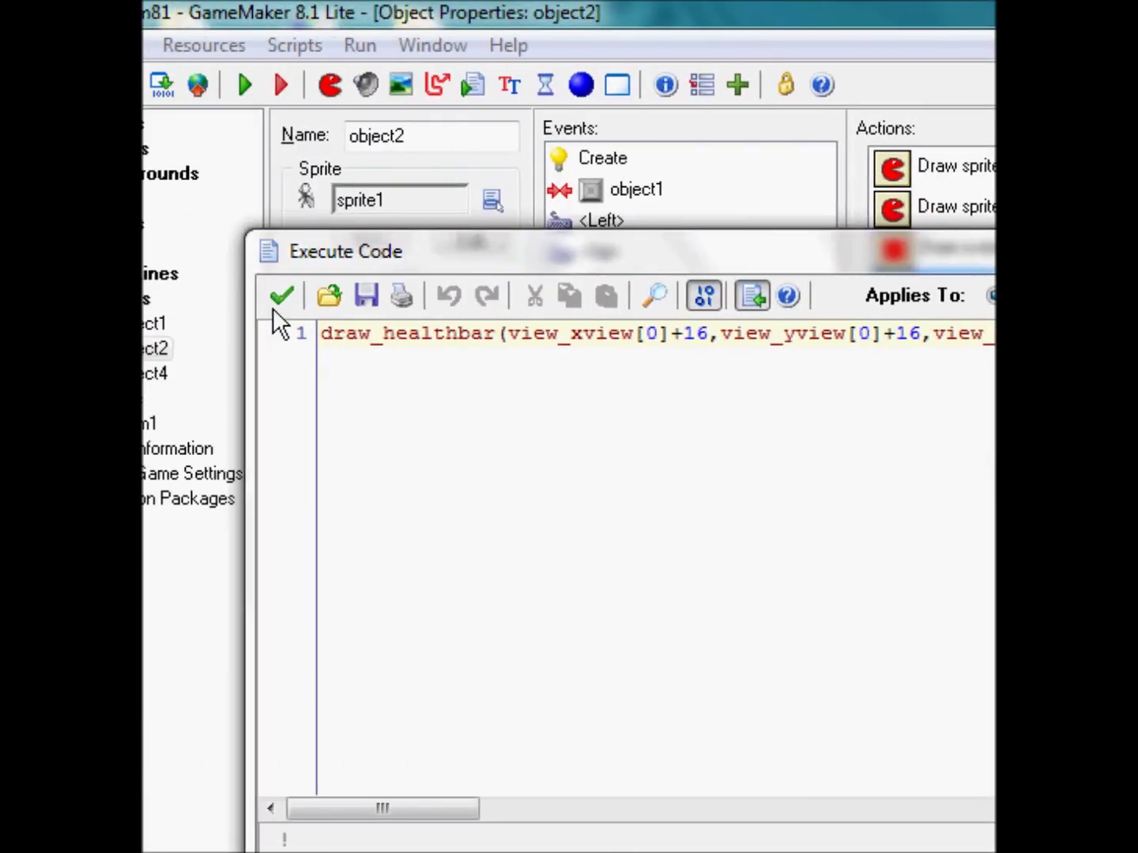
pyautogui.click(275, 309)
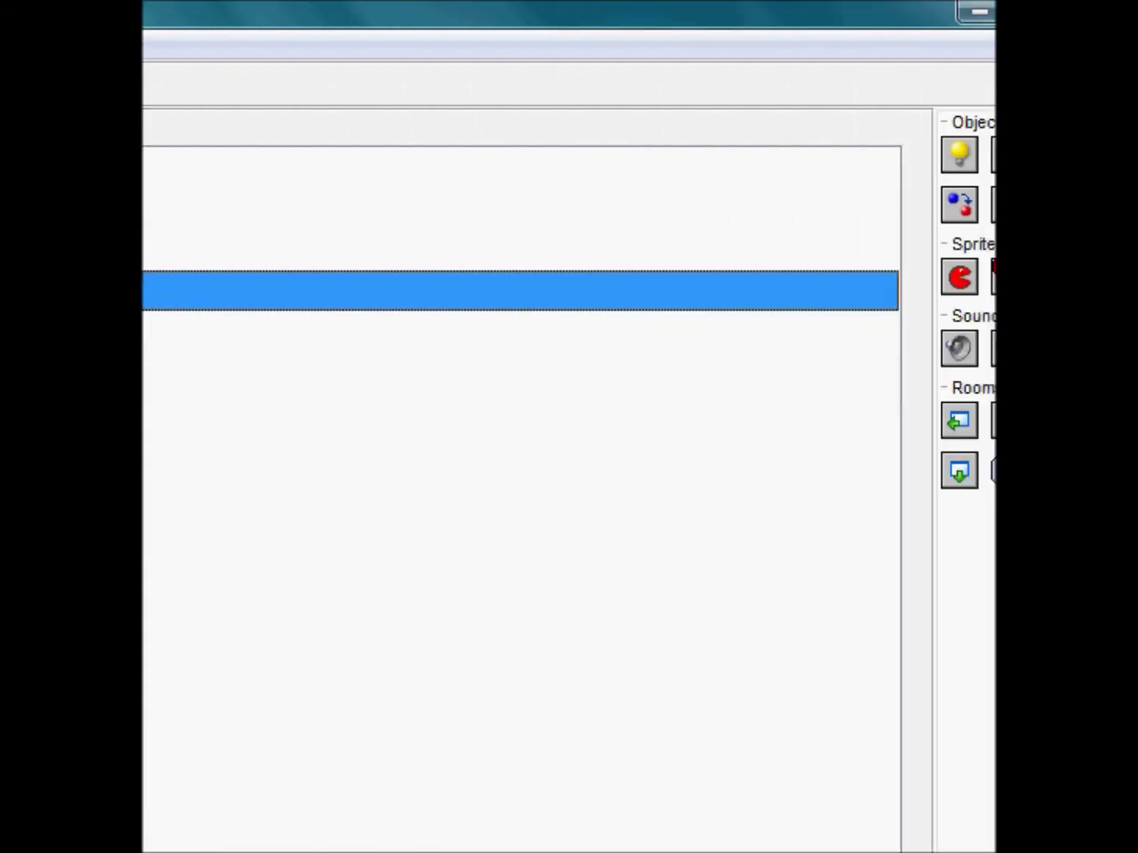
# Browse the main2, control, score and extra action categories available for object2
pyautogui.click(982, 276)
pyautogui.click(982, 324)
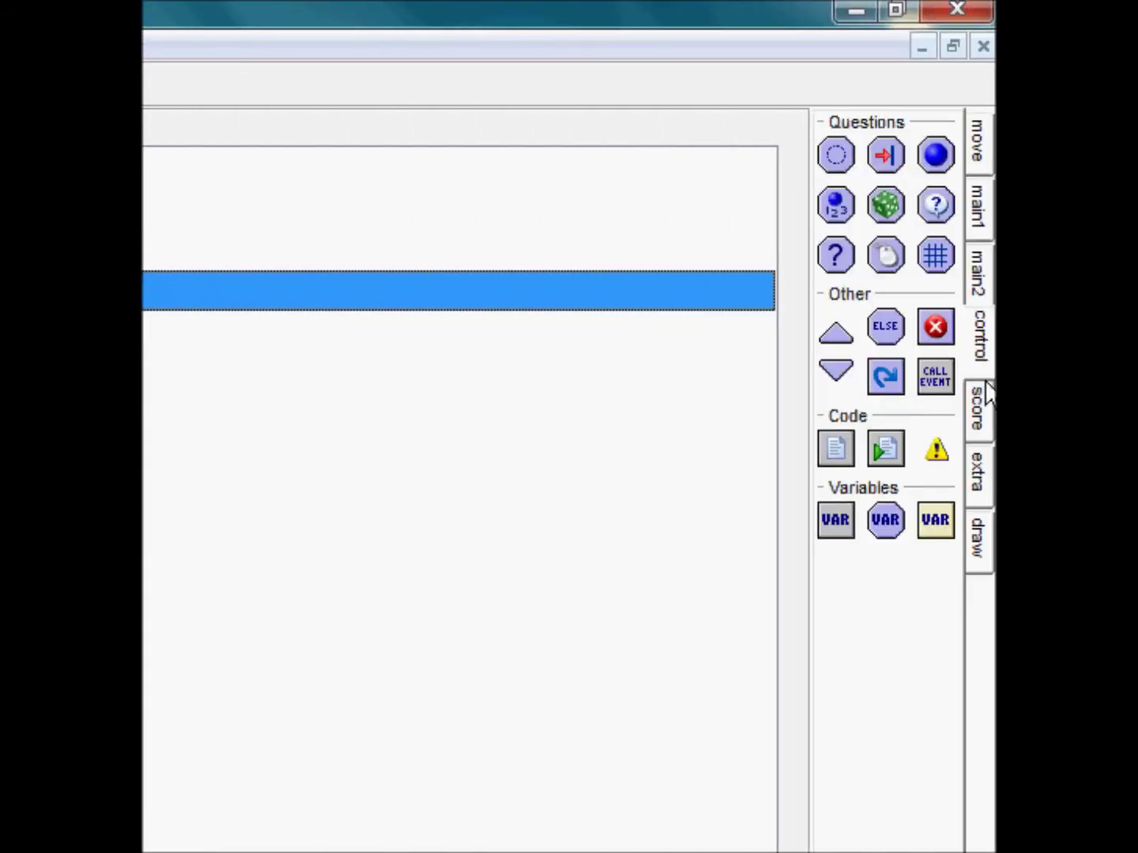
pyautogui.click(979, 404)
pyautogui.click(982, 453)
pyautogui.click(982, 411)
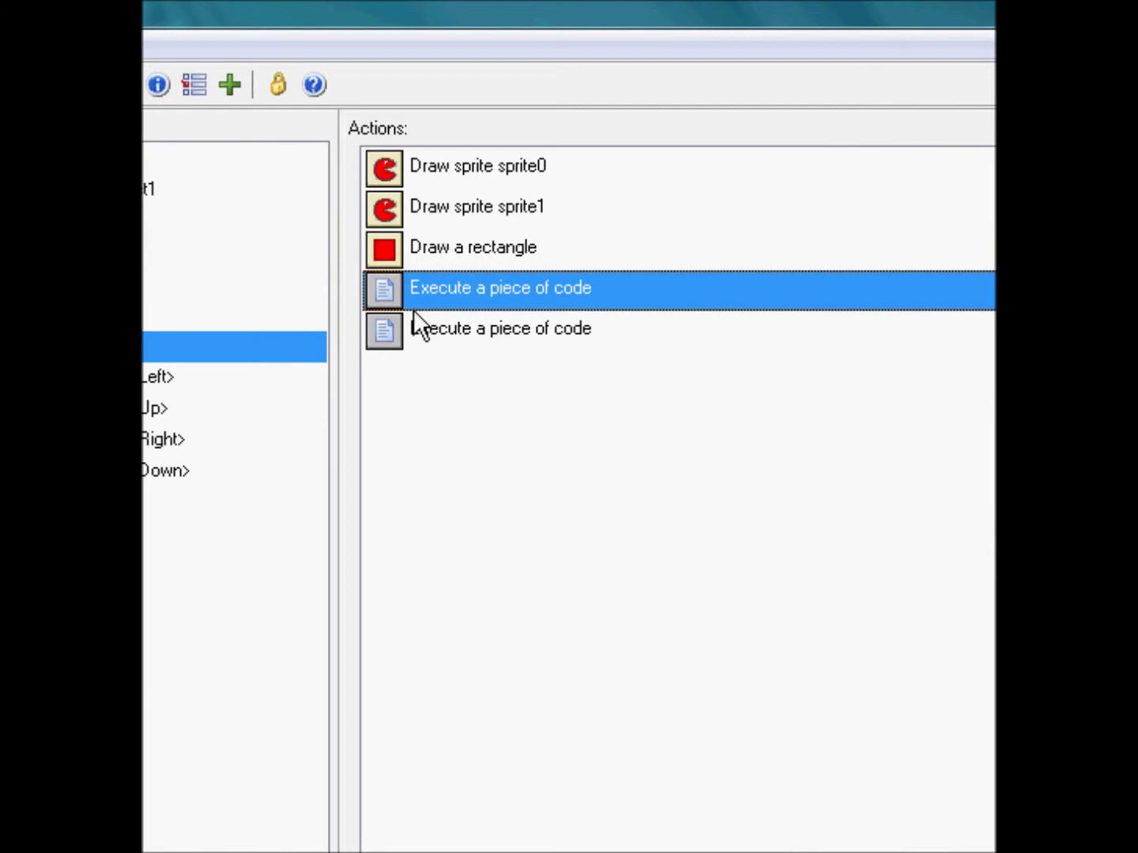
# Review the actions in object2's object1 collision, Left key and Draw events
pyautogui.click(408, 190)
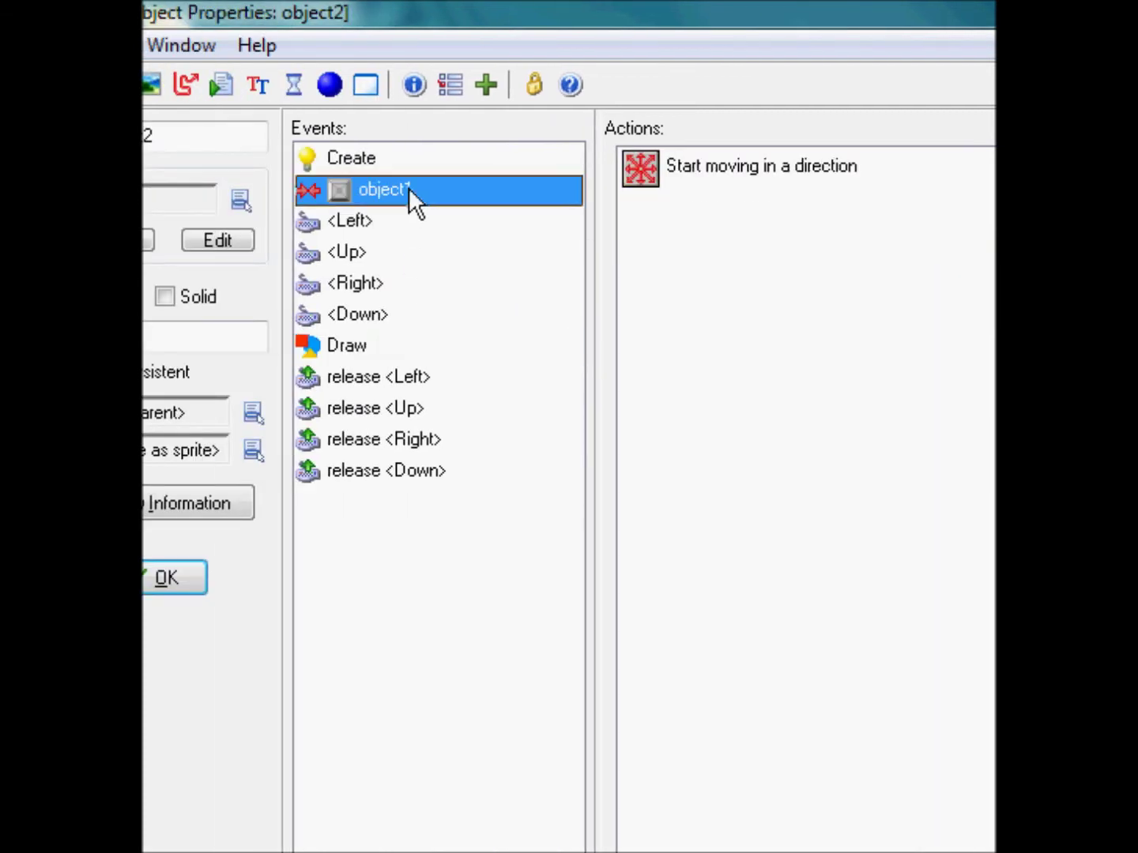
pyautogui.click(406, 221)
pyautogui.click(406, 343)
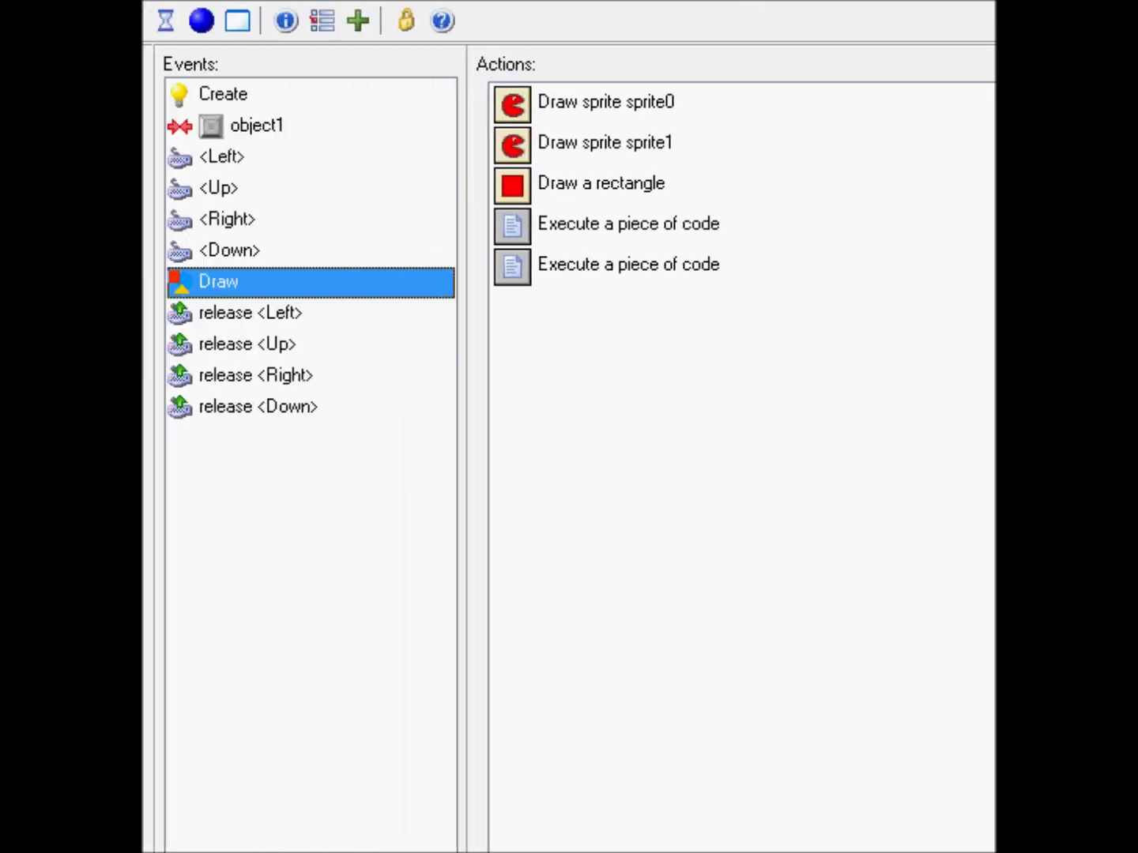
# Open sprite0 from the Sprites folder and load its image in the Image Editor
pyautogui.click(164, 125)
pyautogui.doubleClick(245, 152)
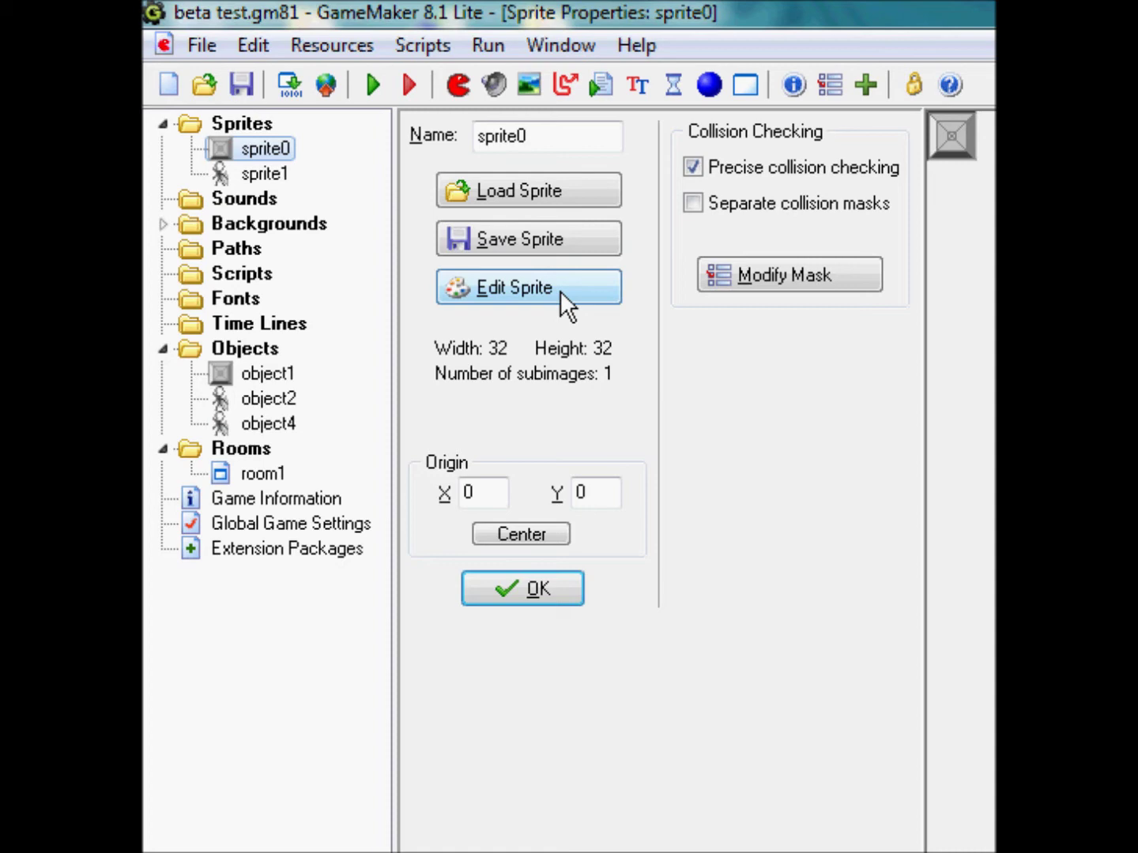
pyautogui.click(534, 300)
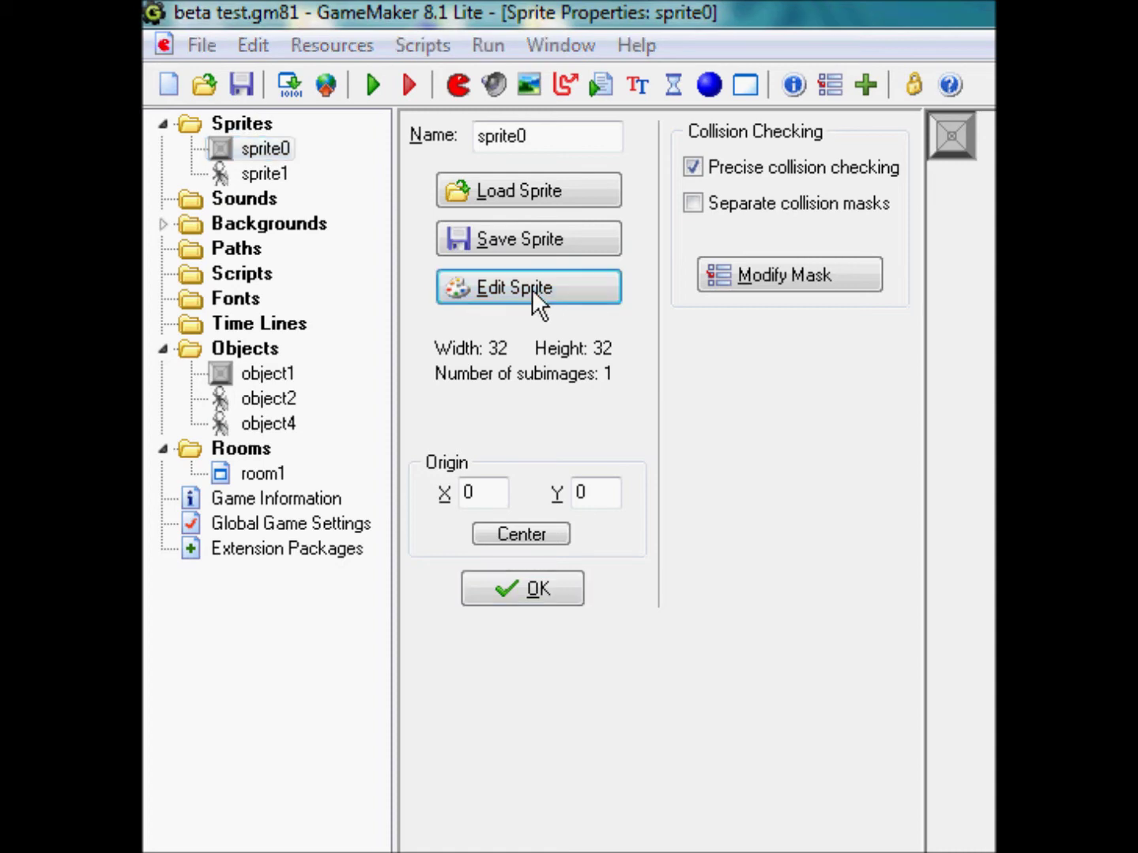
pyautogui.doubleClick(972, 199)
# Inspect the pixel artwork and shading of the sprite0 wall block at different zoom levels
pyautogui.scroll(7, 780, 191)
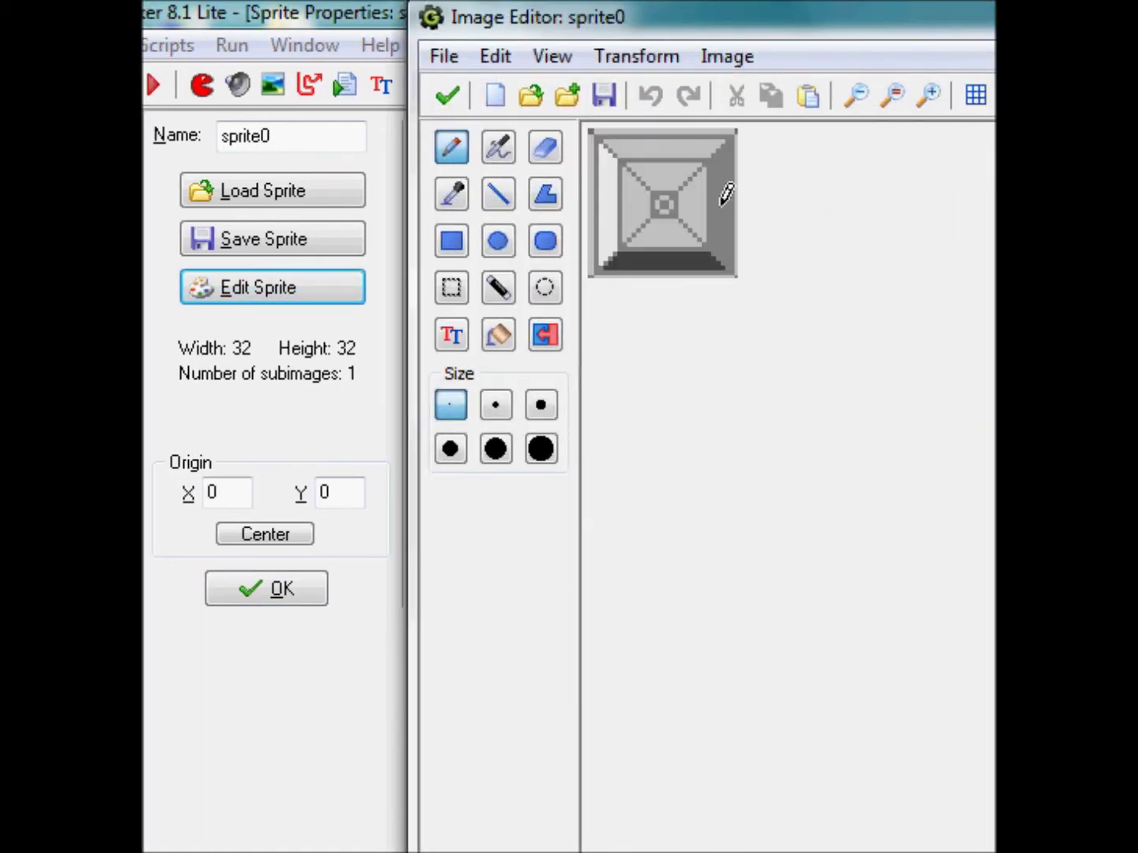
pyautogui.scroll(2, 755, 318)
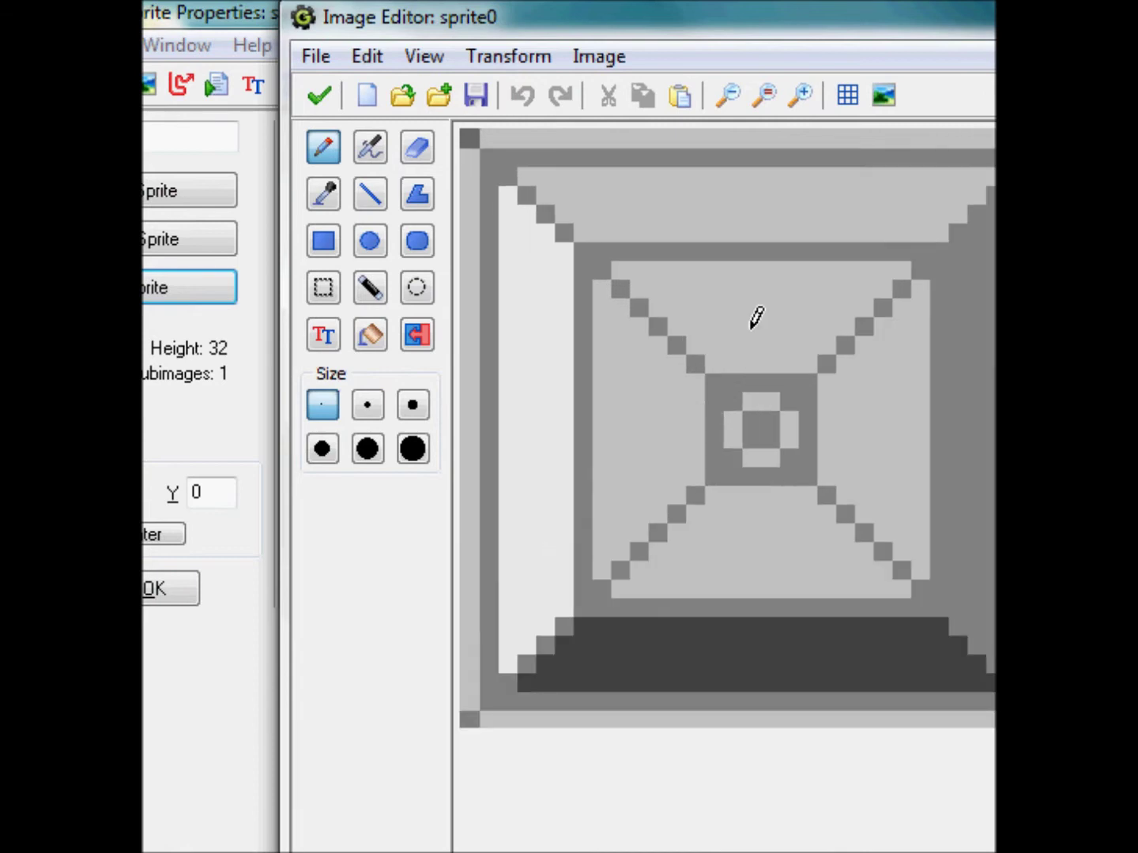
pyautogui.scroll(-1, 758, 315)
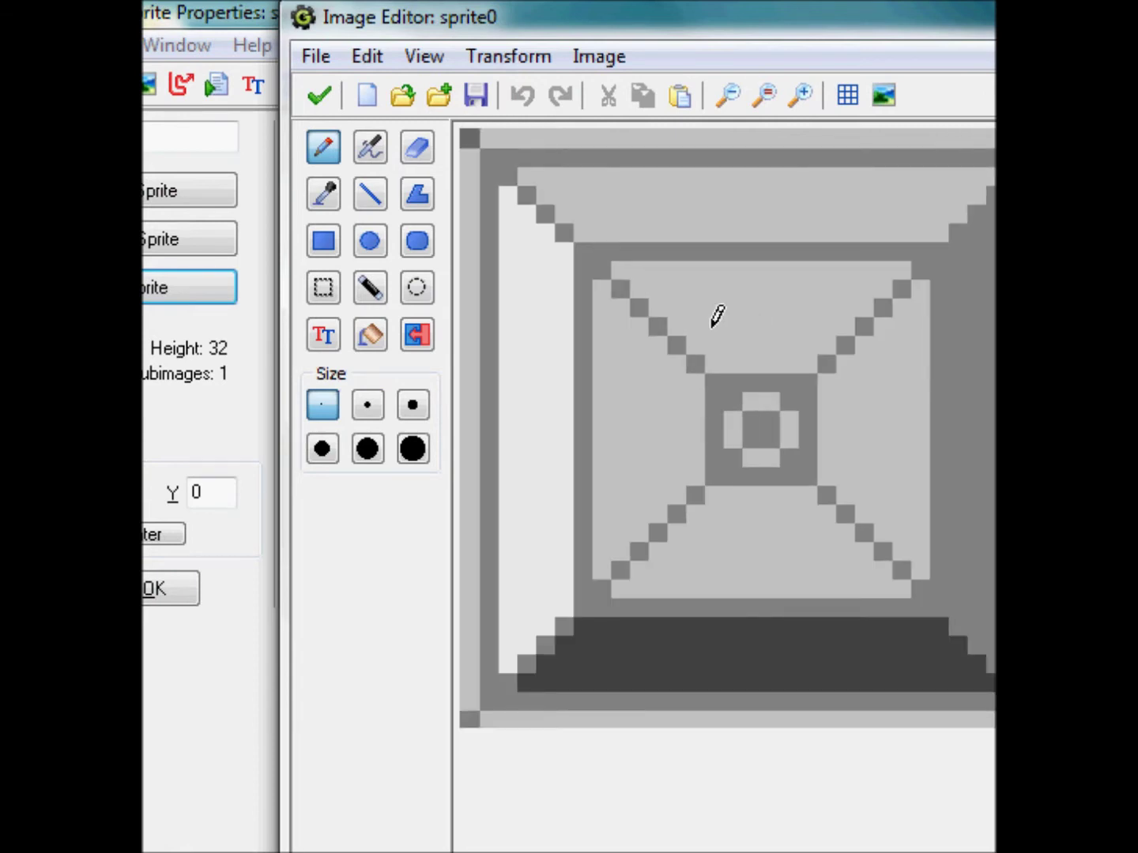
pyautogui.scroll(-2, 711, 316)
pyautogui.scroll(4, 708, 315)
pyautogui.scroll(1, 709, 328)
pyautogui.scroll(-5, 704, 331)
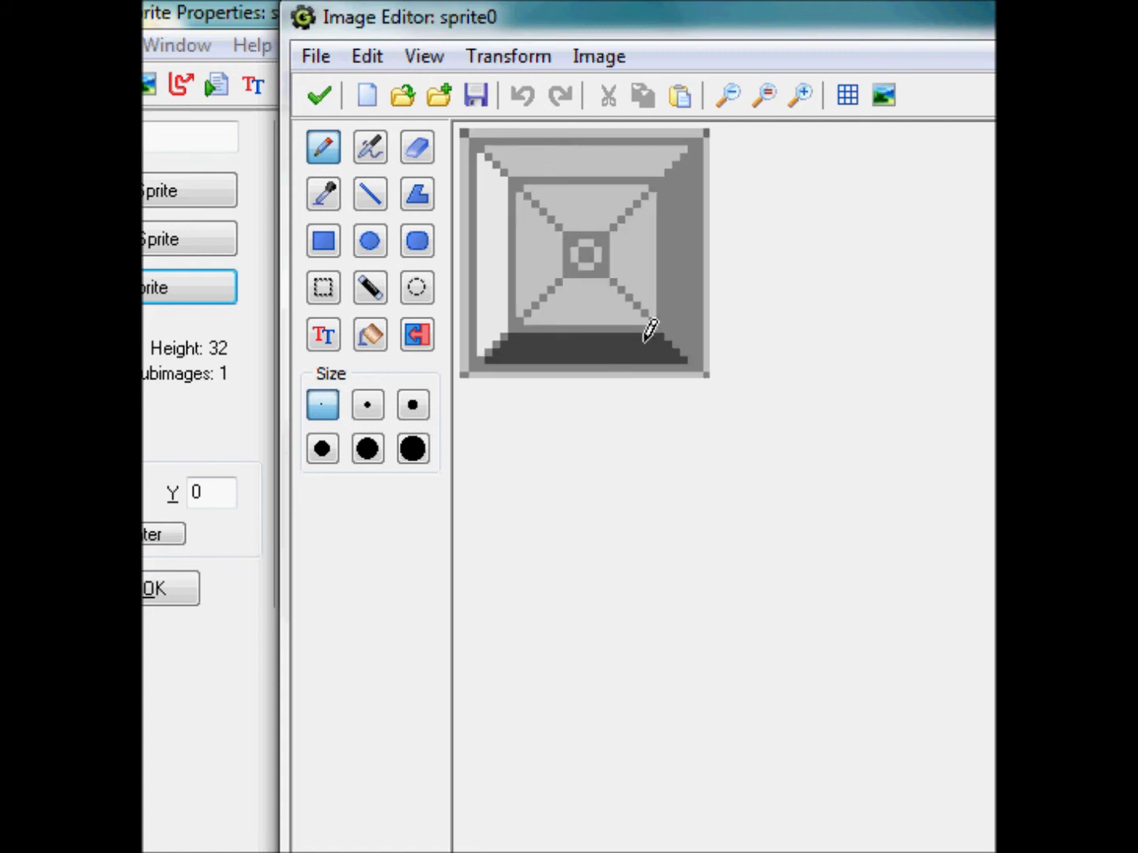
# Examine the frame, diagonal lines and centre ring of the sprite0 block image up close
pyautogui.scroll(2, 646, 327)
pyautogui.scroll(-1, 648, 292)
pyautogui.scroll(4, 631, 287)
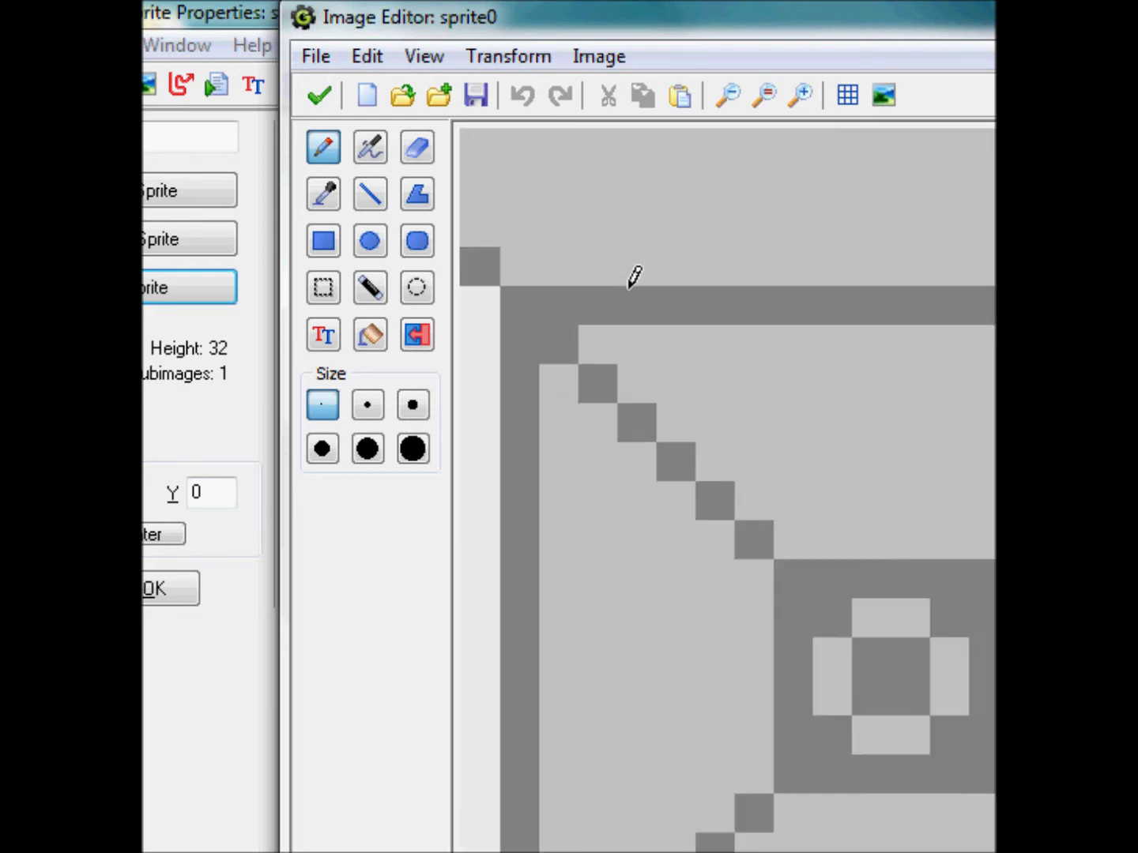
pyautogui.scroll(-4, 627, 281)
pyautogui.scroll(-4, 585, 253)
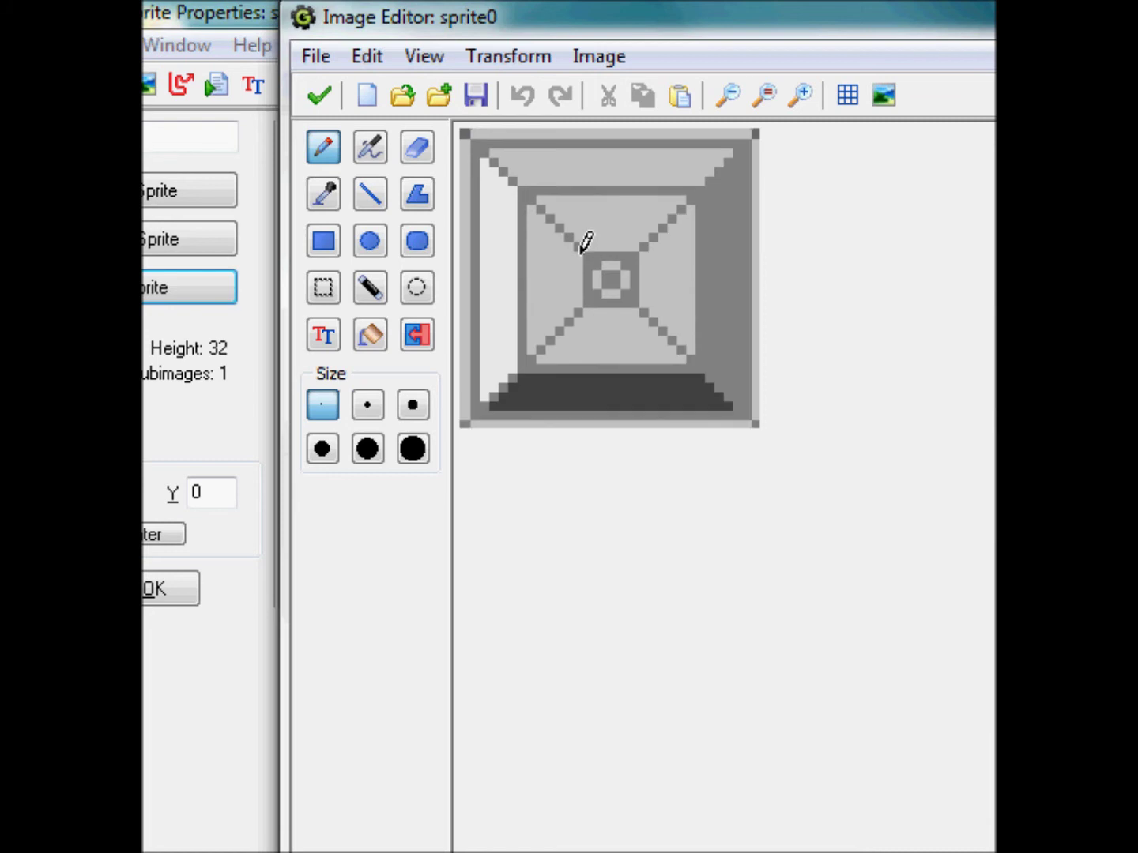
pyautogui.scroll(1, 554, 235)
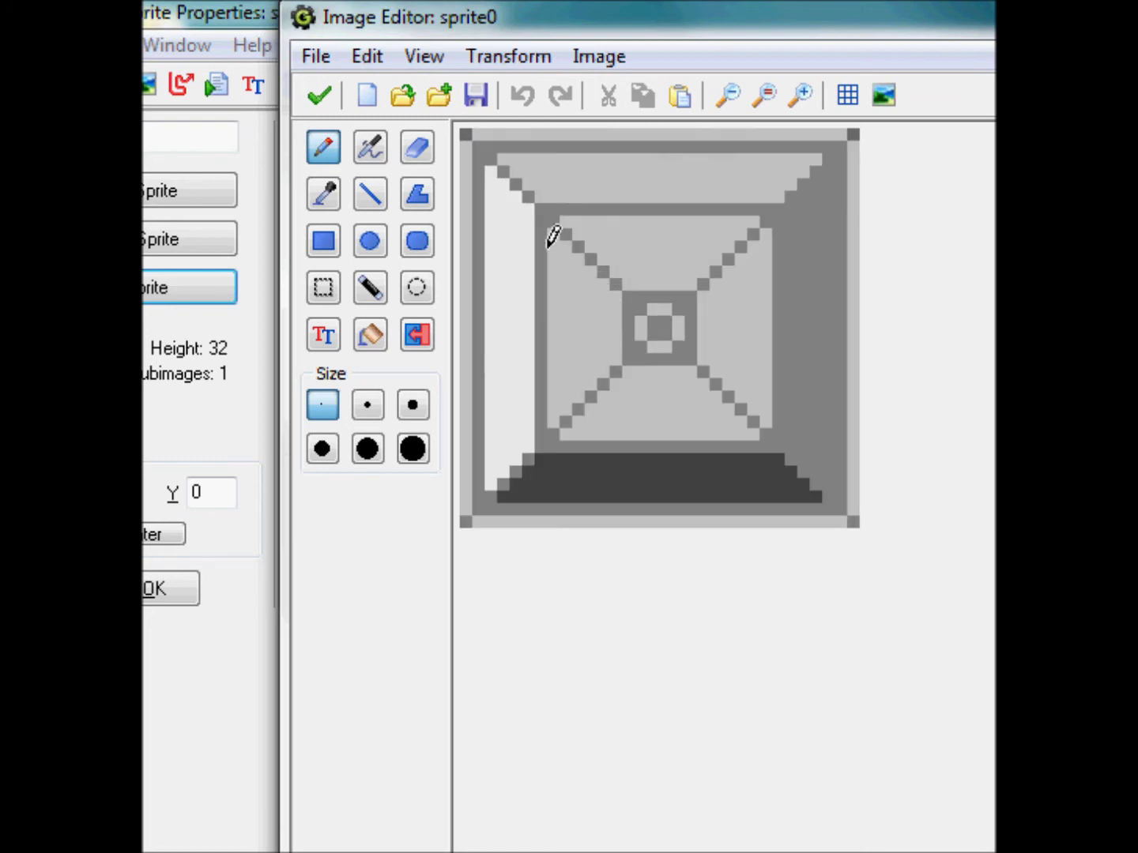
pyautogui.scroll(1, 599, 229)
pyautogui.scroll(1, 601, 229)
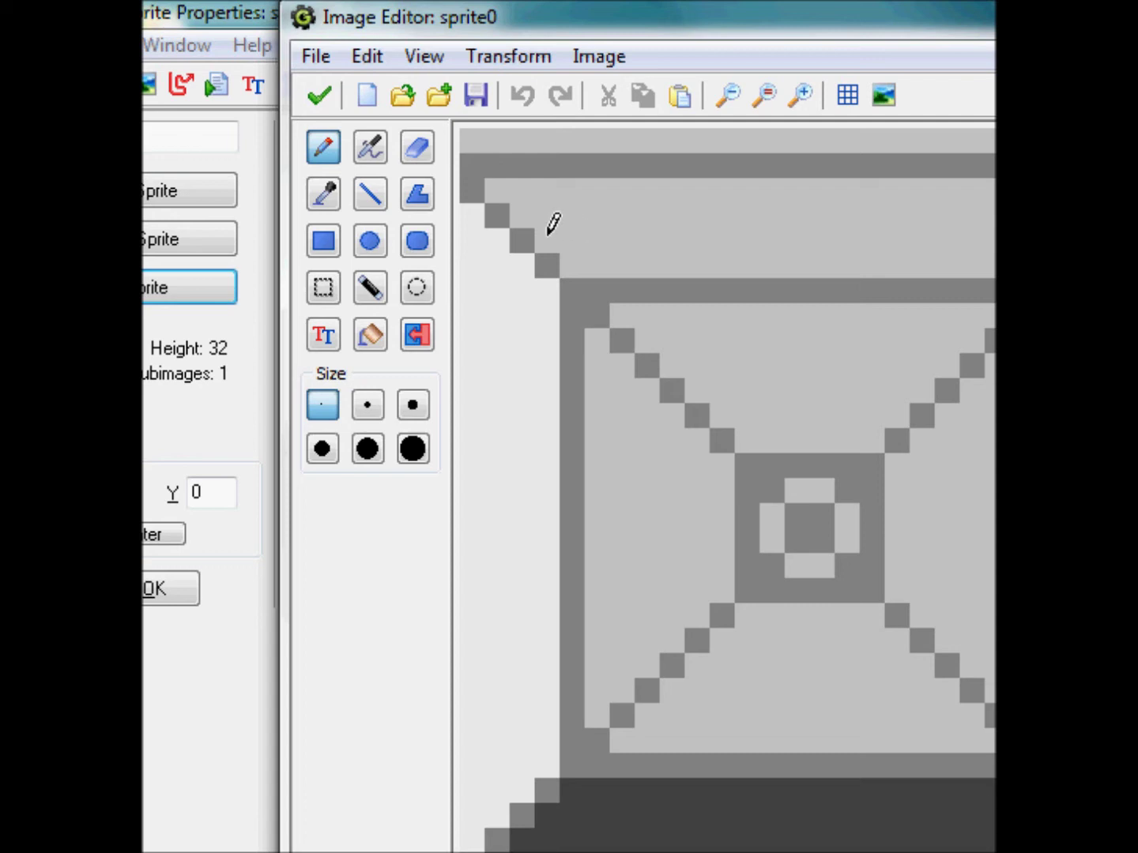
pyautogui.scroll(-3, 582, 264)
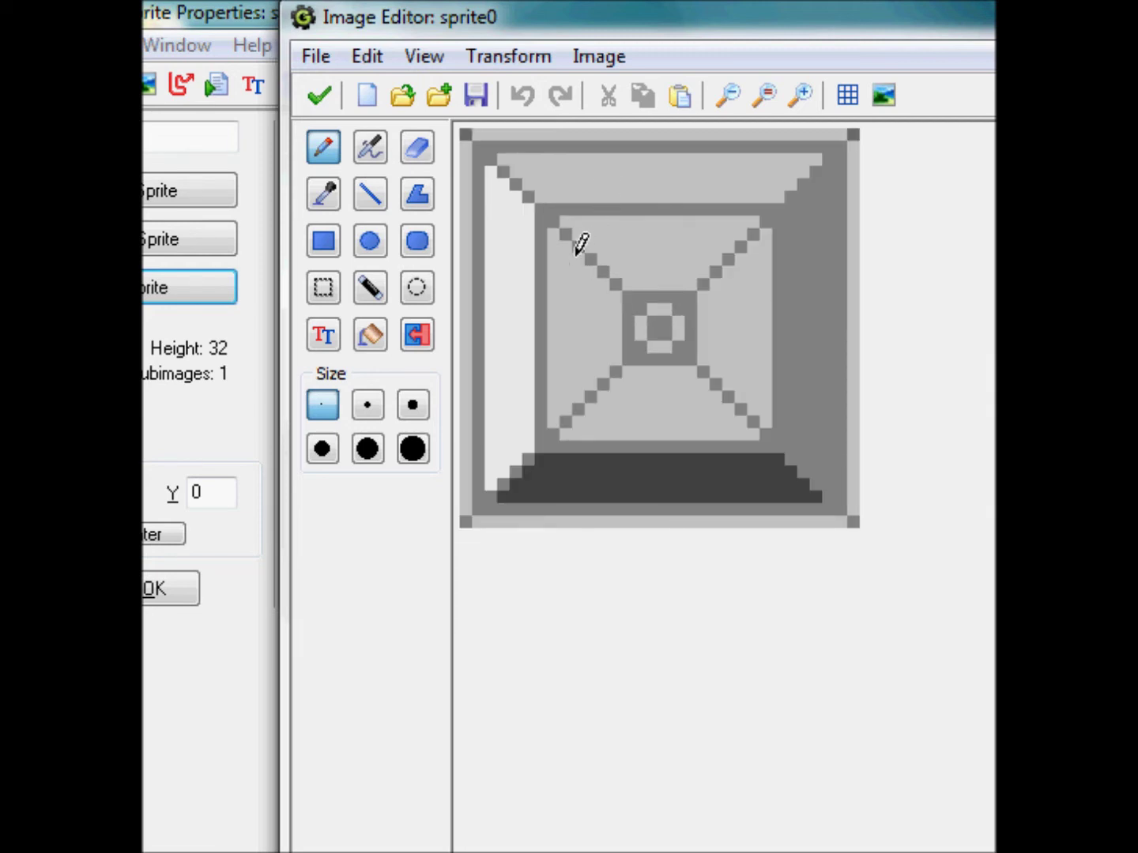
pyautogui.scroll(3, 609, 196)
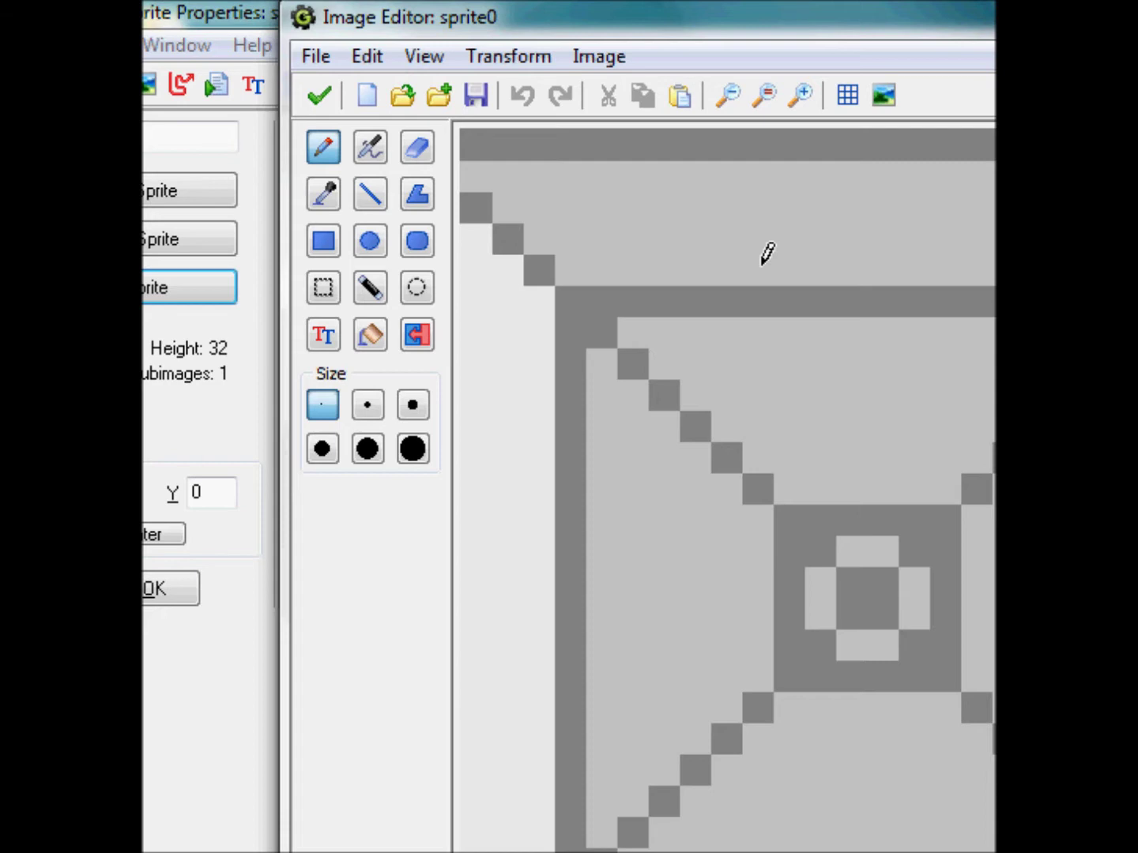
pyautogui.scroll(-2, 965, 542)
pyautogui.scroll(-1, 646, 542)
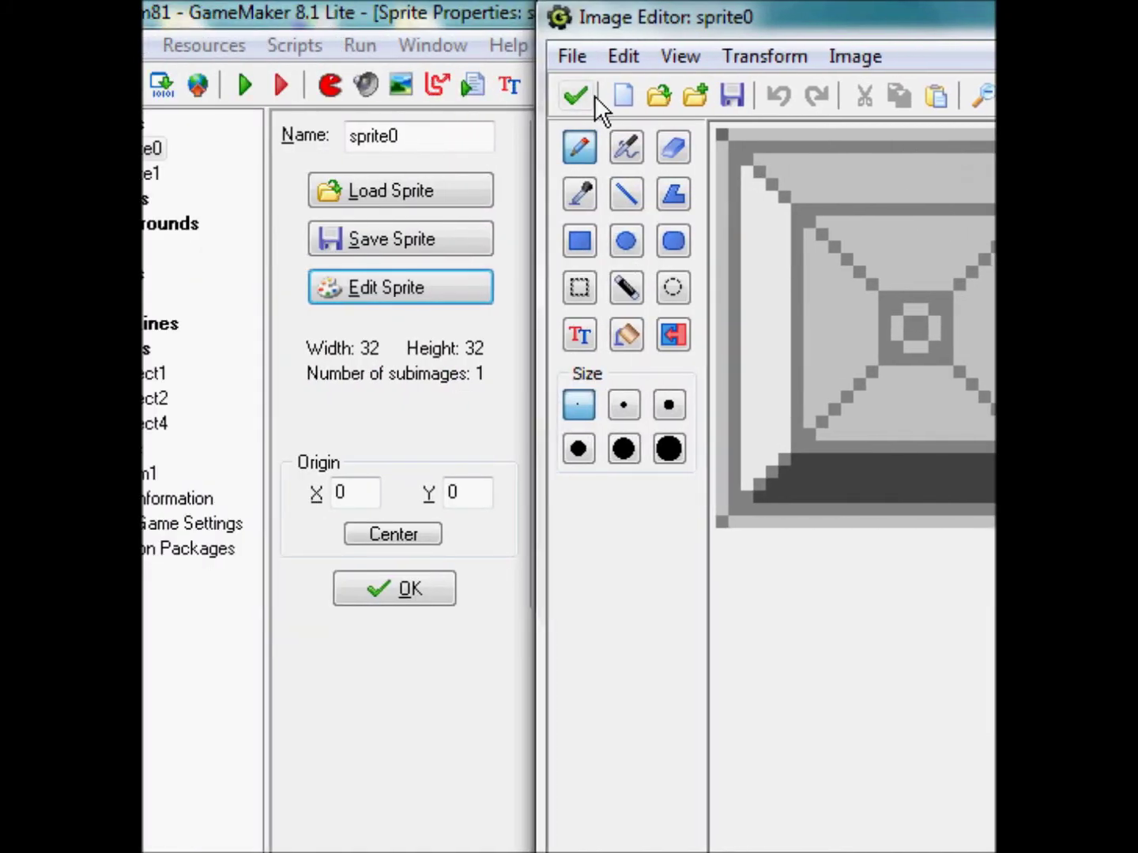
# Close sprite0's editors and open sprite1's stick figure image in the Image Editor
pyautogui.click(584, 97)
pyautogui.click(589, 122)
pyautogui.doubleClick(226, 176)
pyautogui.click(610, 289)
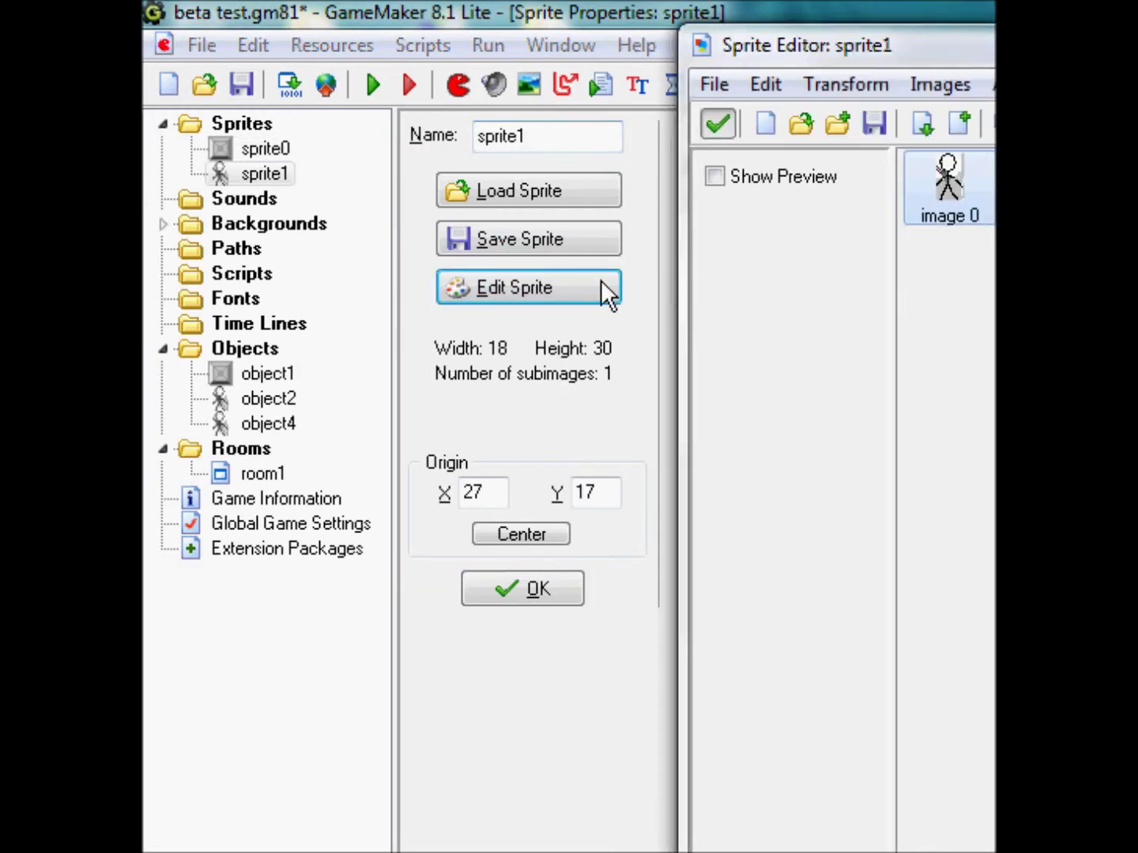
pyautogui.doubleClick(971, 190)
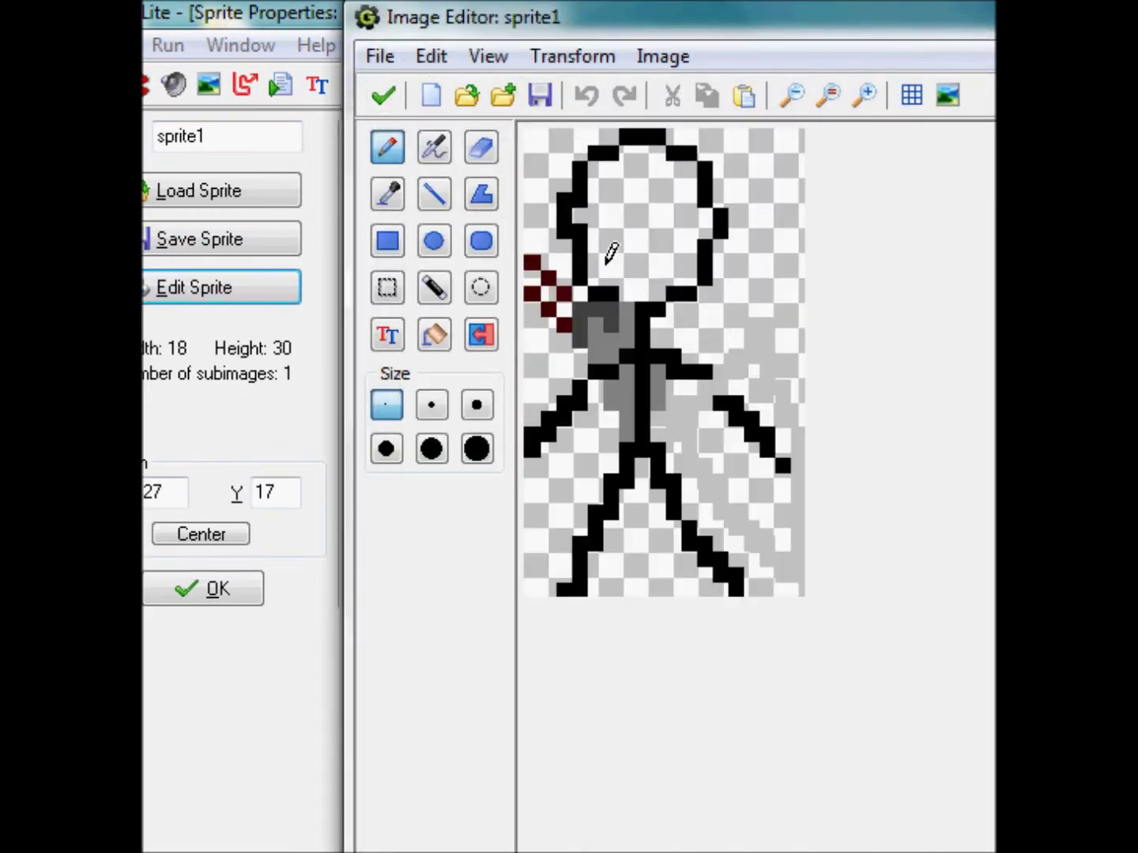
# Fill the transparent background around the stick figure's head, inside the head and beside the left arm with white
pyautogui.scroll(5, 625, 270)
pyautogui.scroll(-8, 807, 309)
pyautogui.scroll(8, 838, 316)
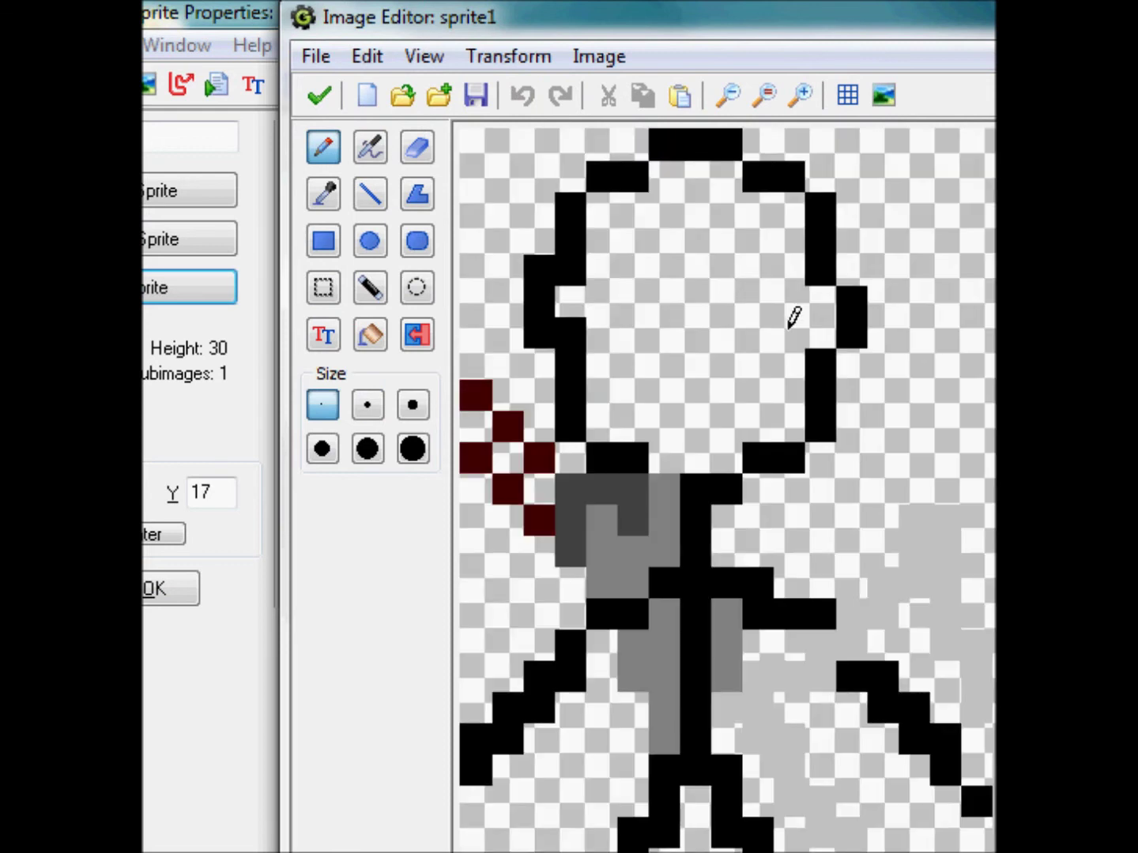
pyautogui.scroll(-5, 782, 326)
pyautogui.scroll(4, 787, 330)
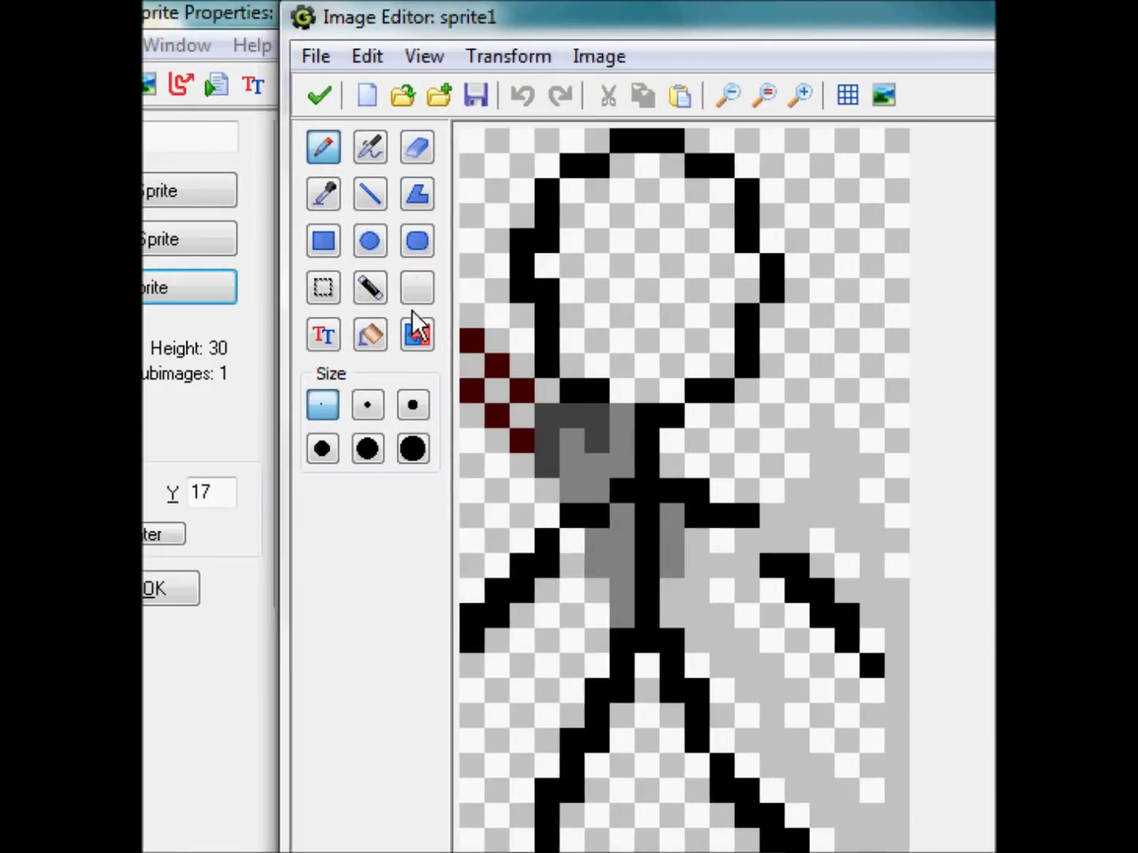
pyautogui.click(380, 338)
pyautogui.click(893, 282)
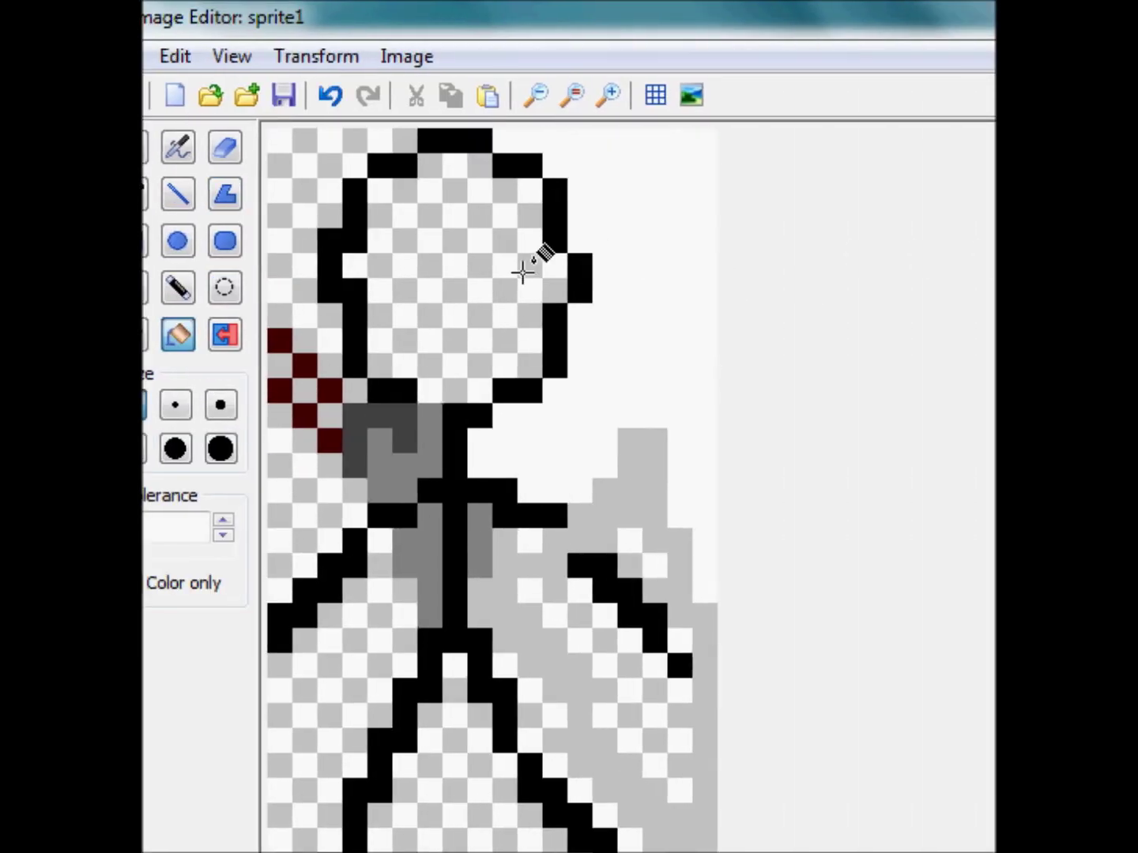
pyautogui.click(650, 253)
pyautogui.click(533, 368)
pyautogui.click(380, 533)
pyautogui.click(452, 628)
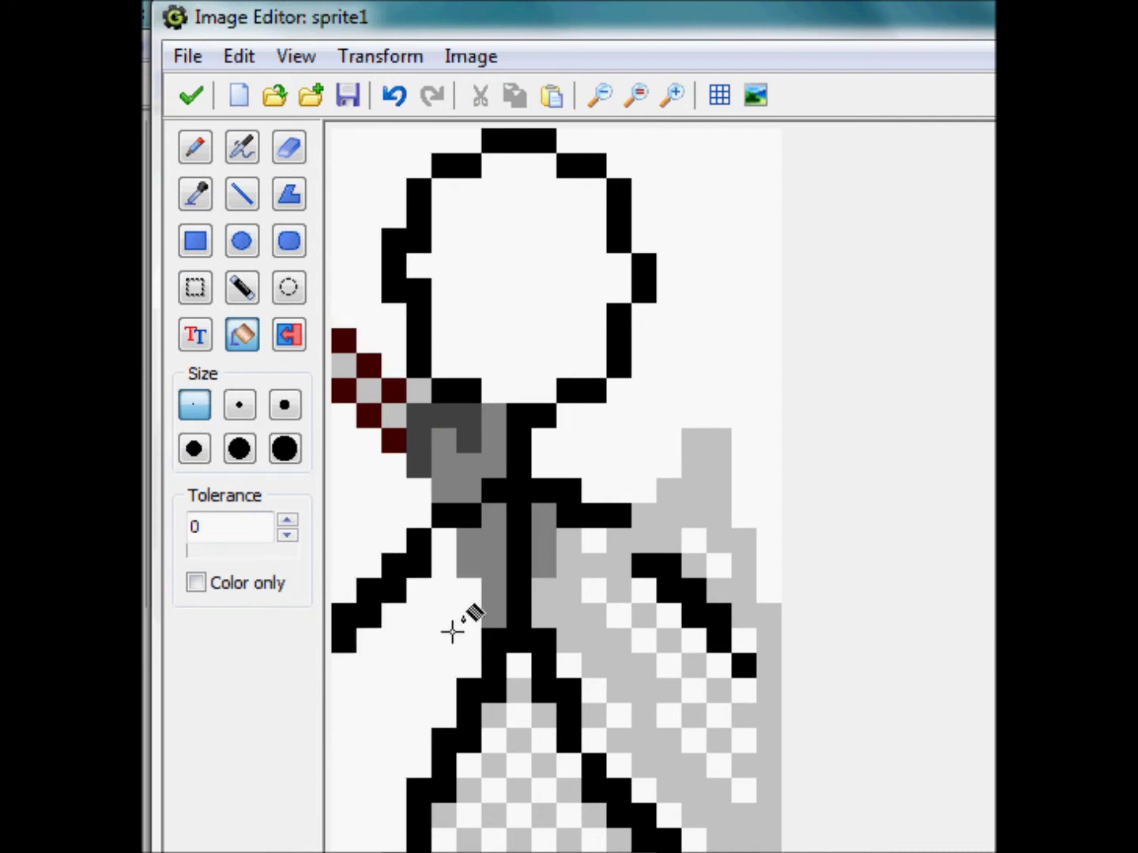
# Fill the transparent gaps beside the right arm, between the legs and inside the dark red handle with white
pyautogui.click(690, 688)
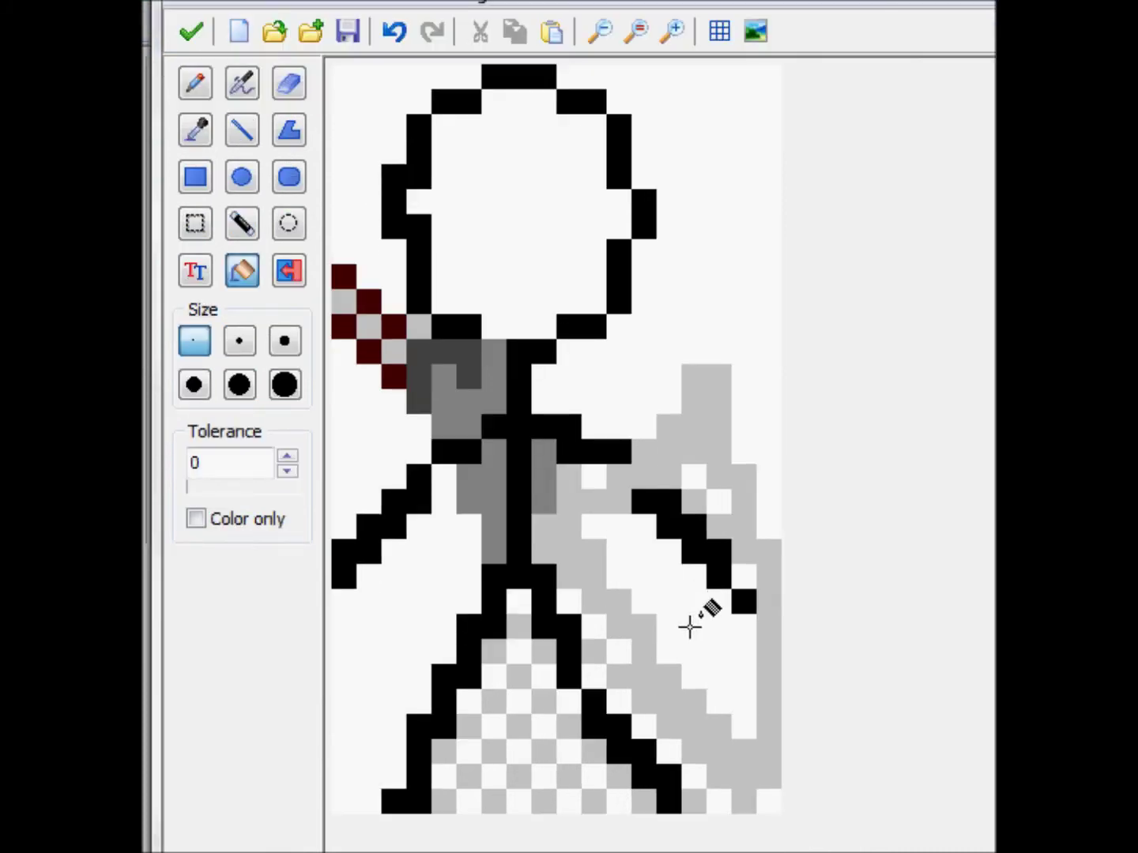
pyautogui.click(586, 650)
pyautogui.click(542, 708)
pyautogui.click(398, 284)
pyautogui.click(367, 265)
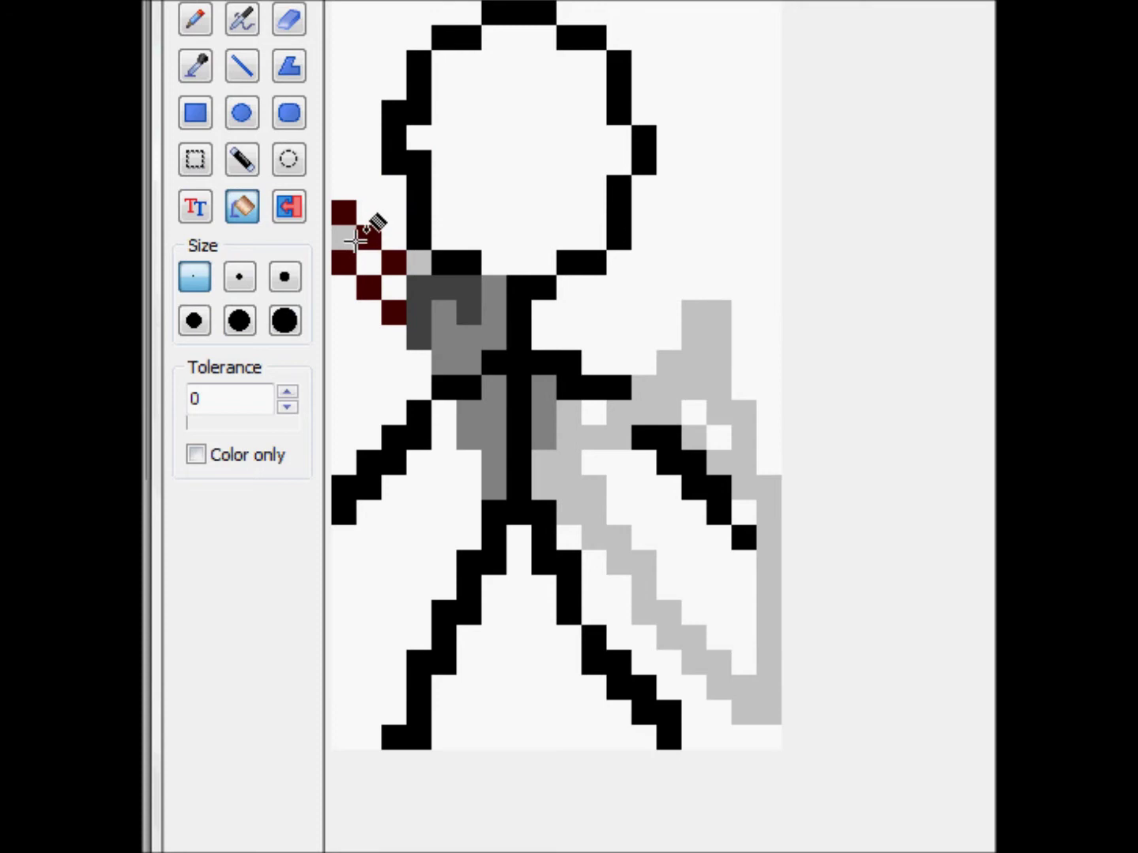
pyautogui.click(352, 239)
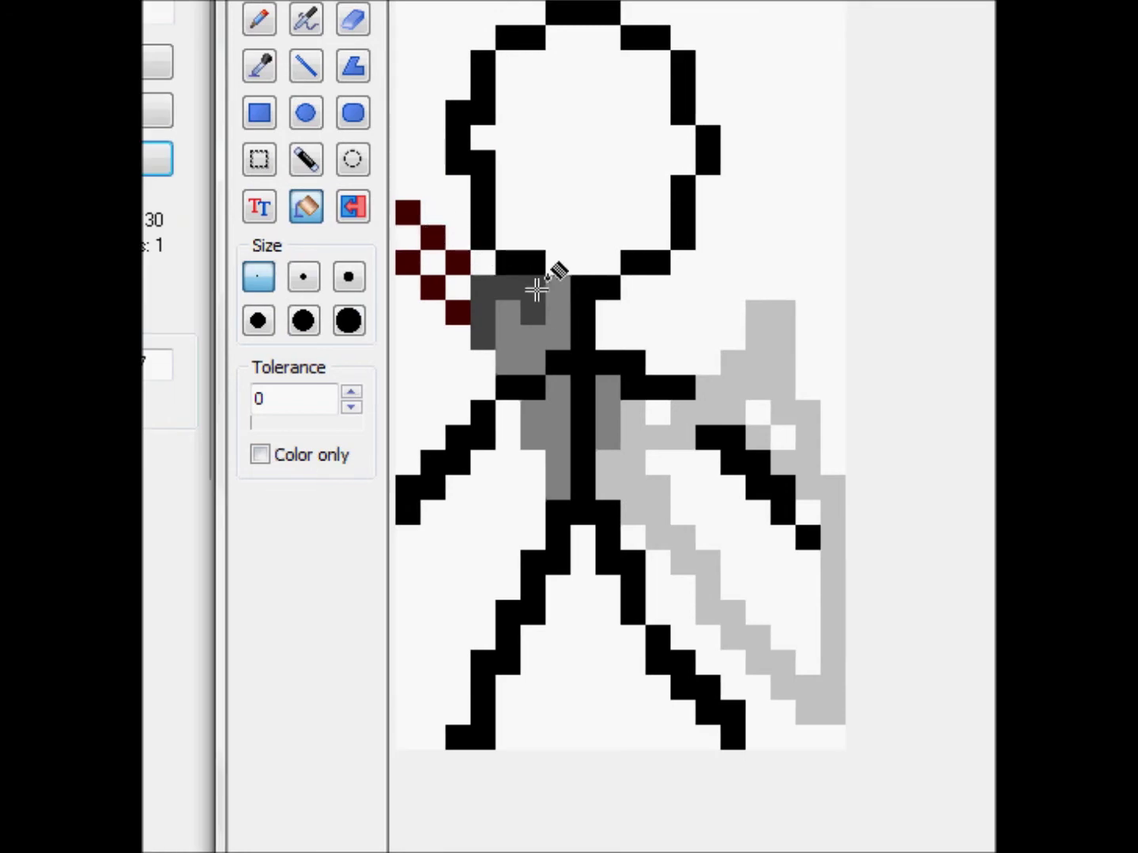
# Fill the grey shading on the figure's shoulder and left torso with white and apply the image changes
pyautogui.click(552, 320)
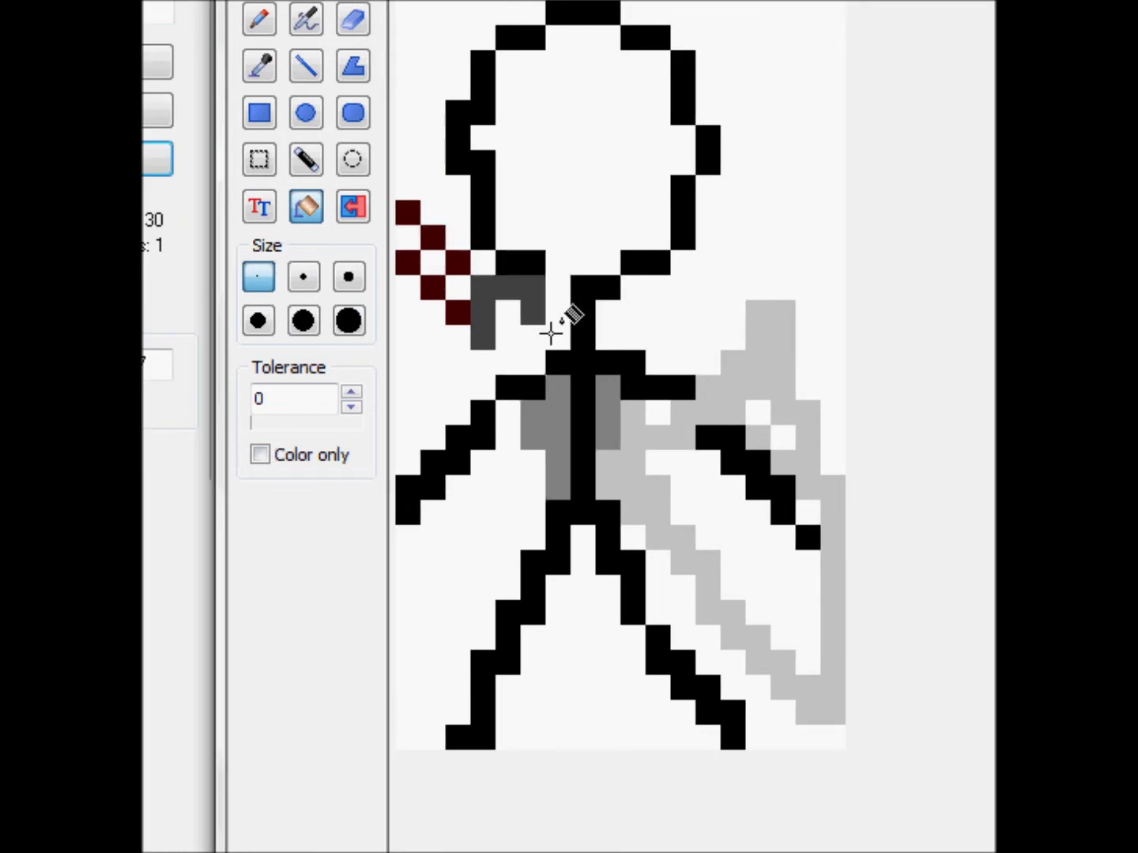
pyautogui.click(565, 428)
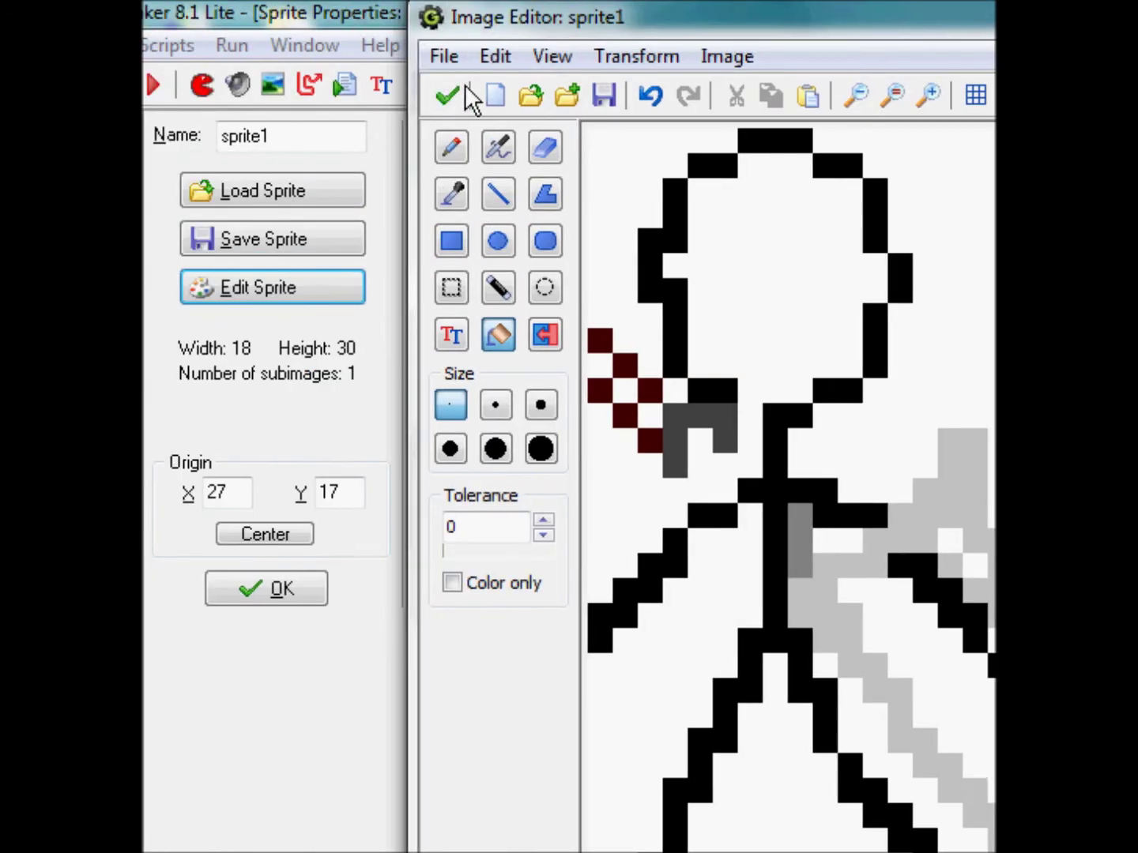
pyautogui.click(460, 107)
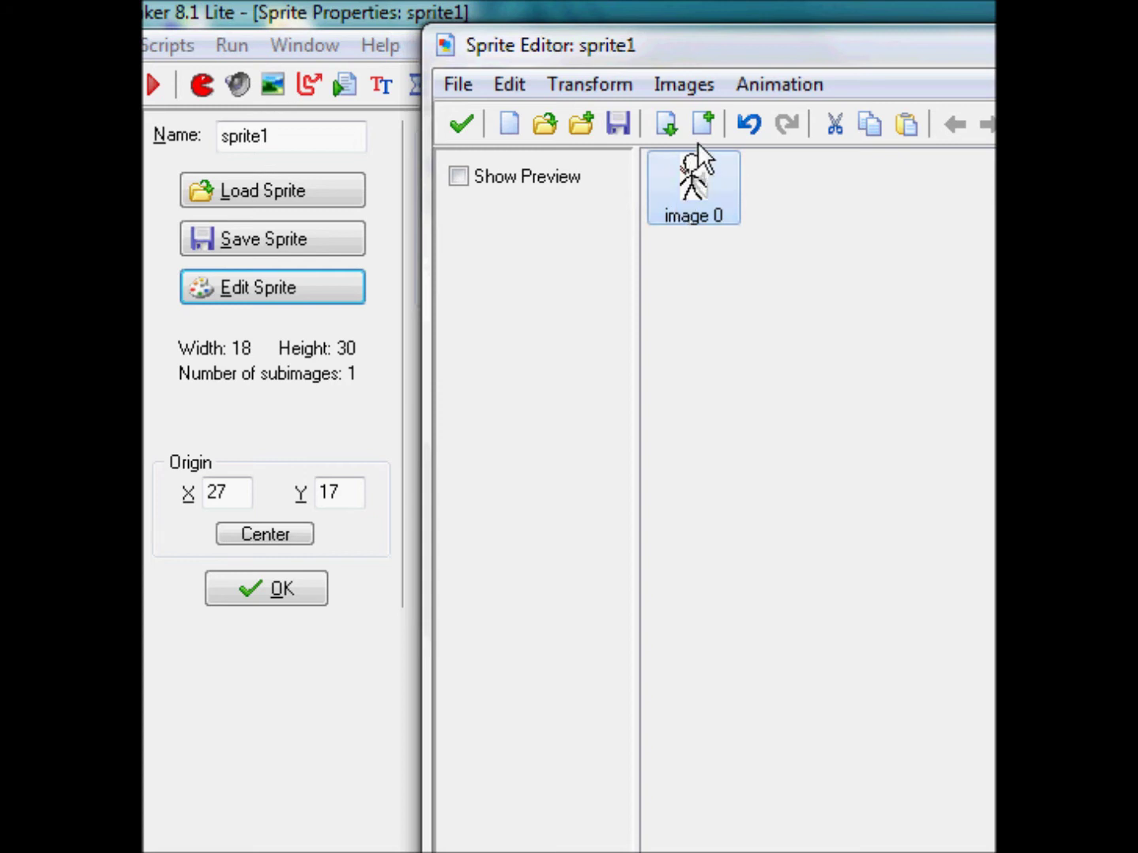
# Turn on the preview in sprite1's Sprite Editor
pyautogui.click(684, 86)
pyautogui.press('Escape')
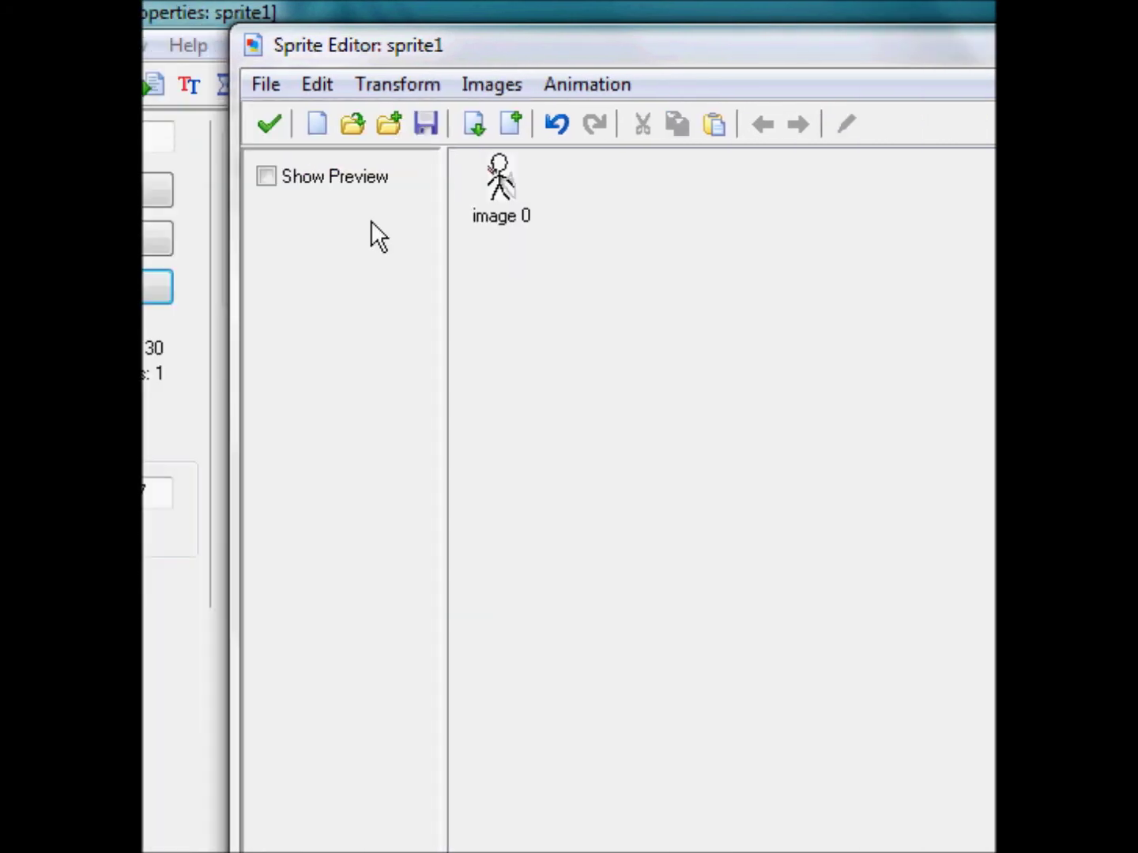
pyautogui.click(457, 176)
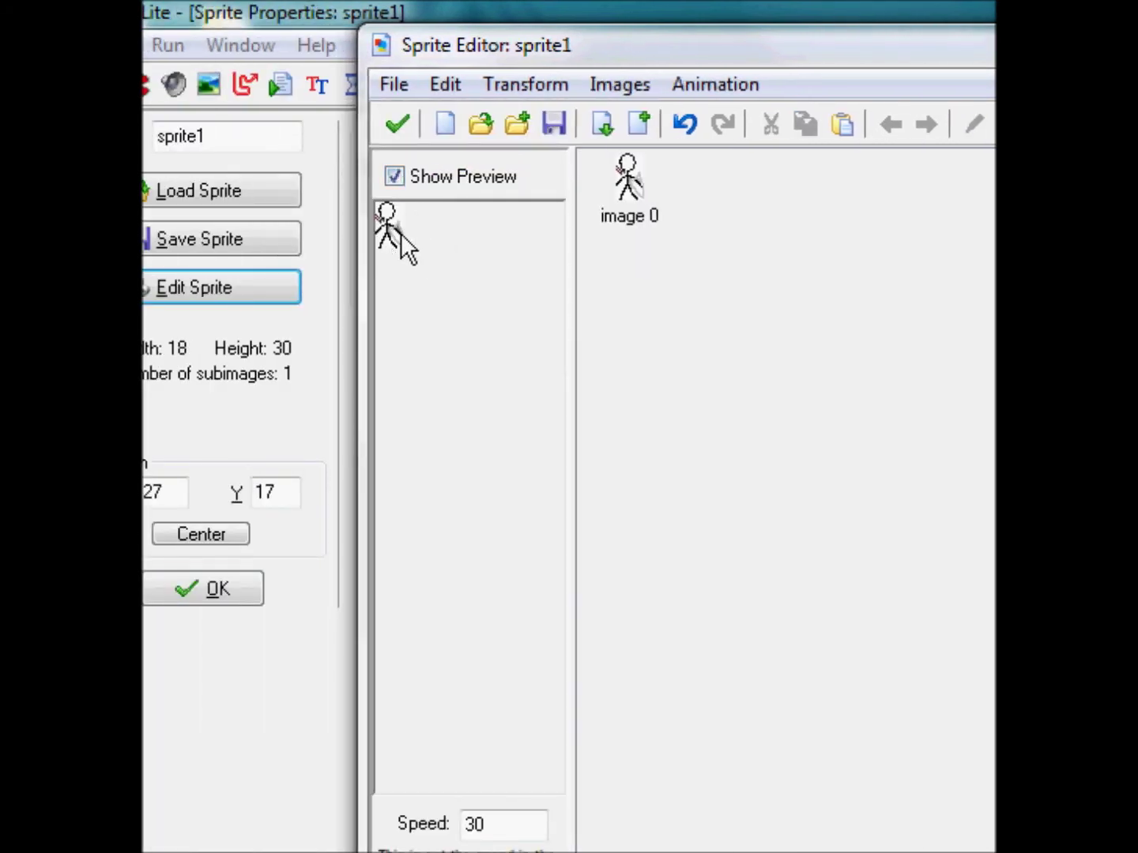
# Erase the white colour from all images in sprite1 with a tolerance of 0
pyautogui.click(567, 88)
pyautogui.moveTo(623, 91)
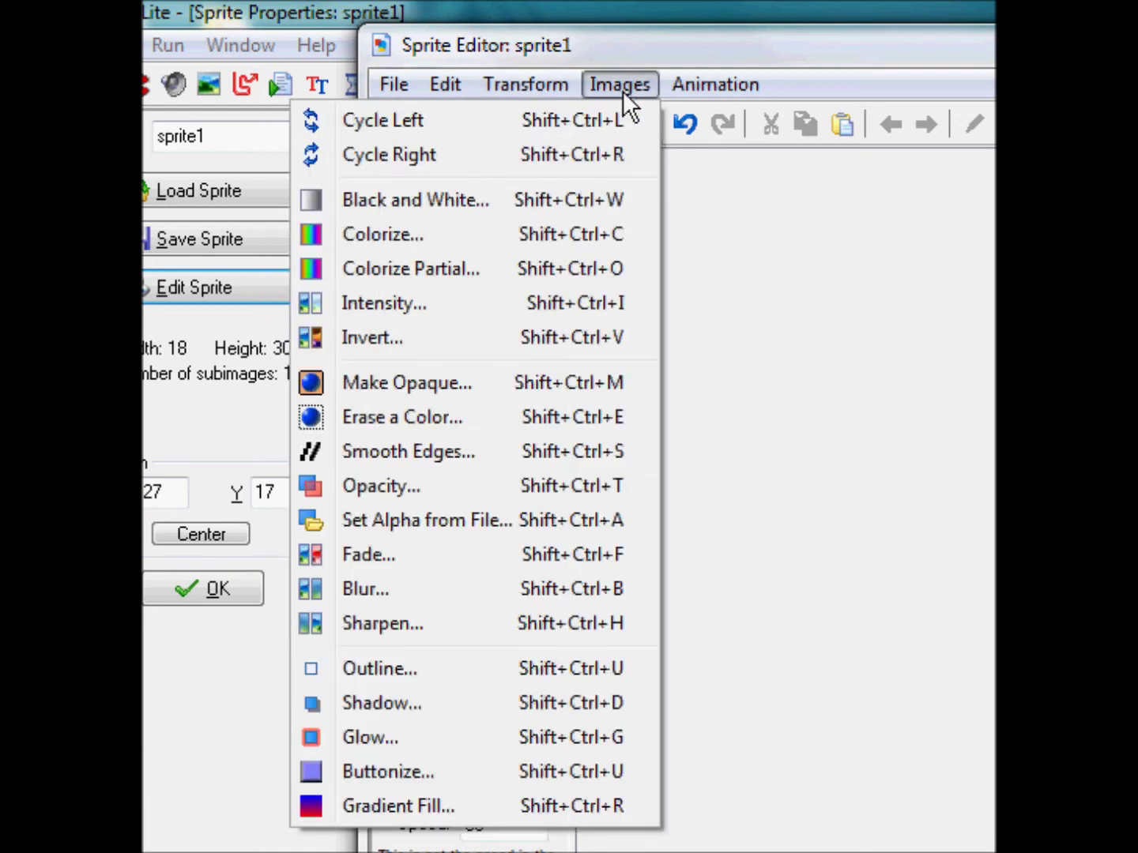
pyautogui.click(465, 416)
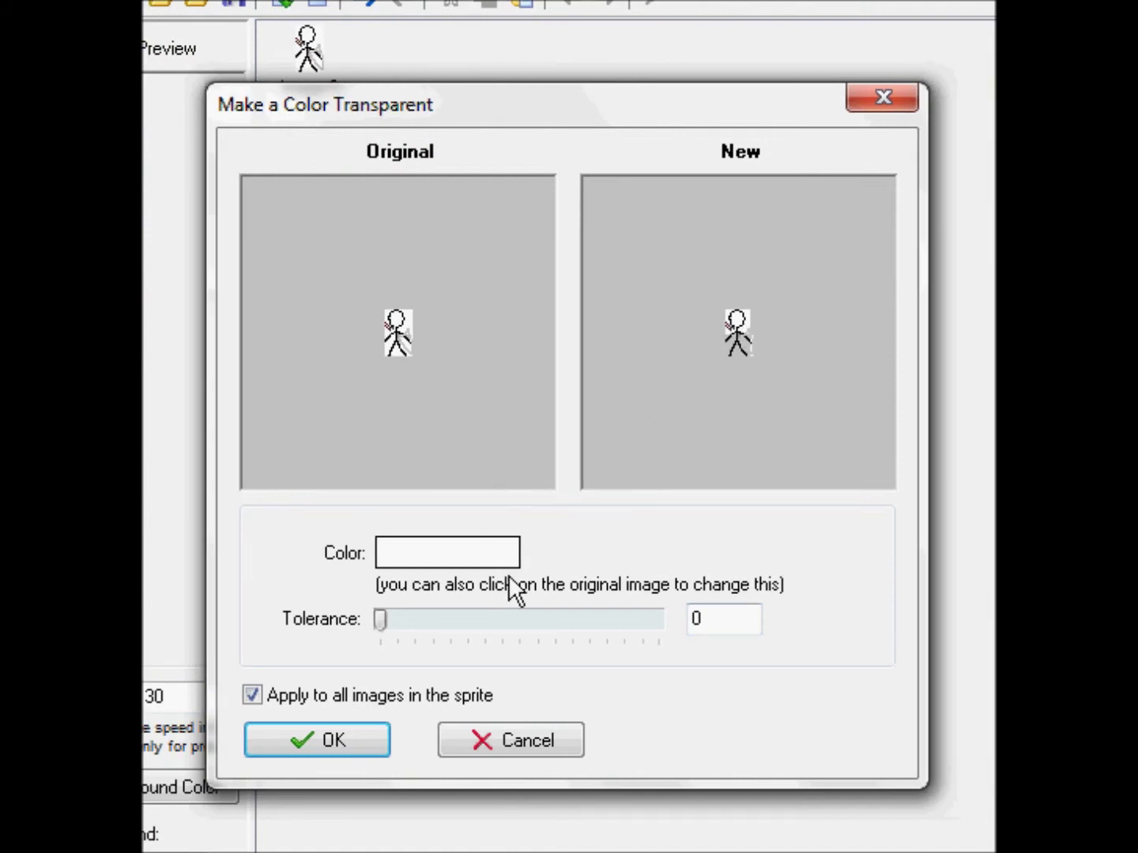
pyautogui.click(360, 606)
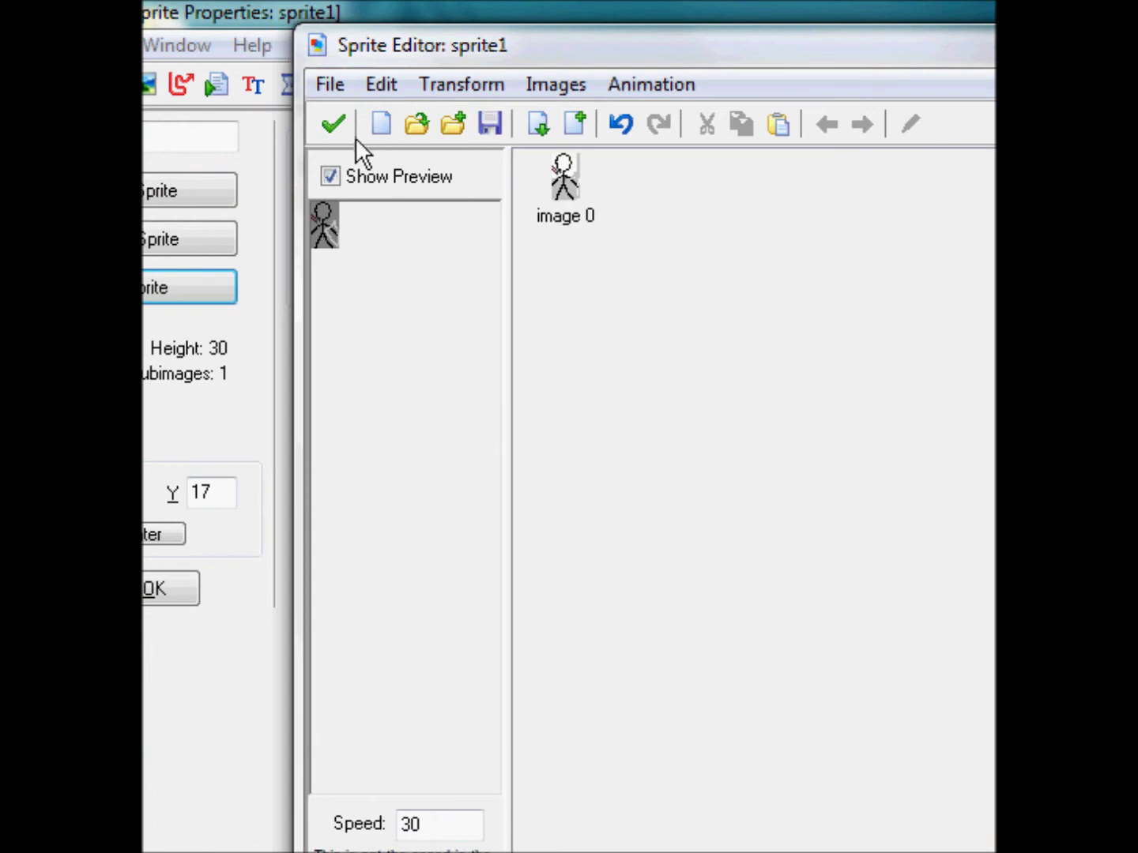
# Reopen sprite1's image in the Image Editor and check which areas are transparent
pyautogui.doubleClick(581, 201)
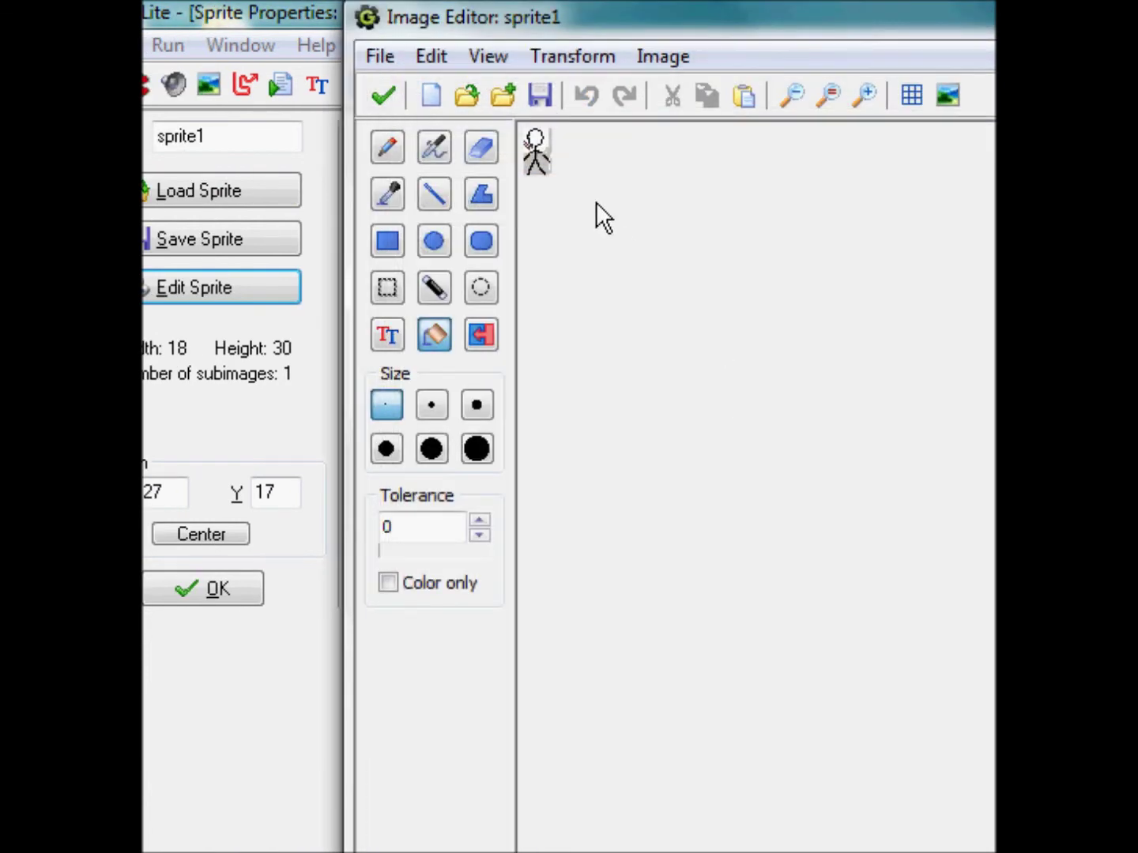
pyautogui.scroll(8, 664, 252)
pyautogui.scroll(-5, 727, 433)
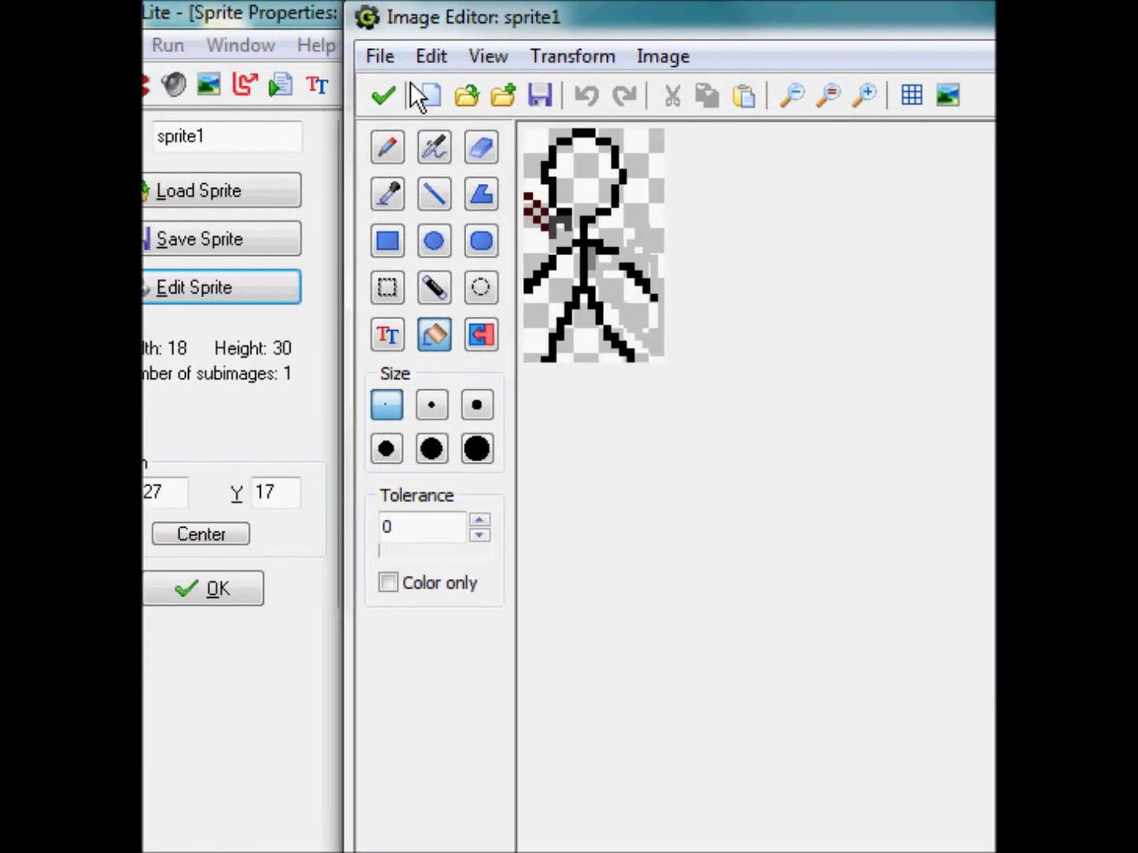
pyautogui.click(397, 92)
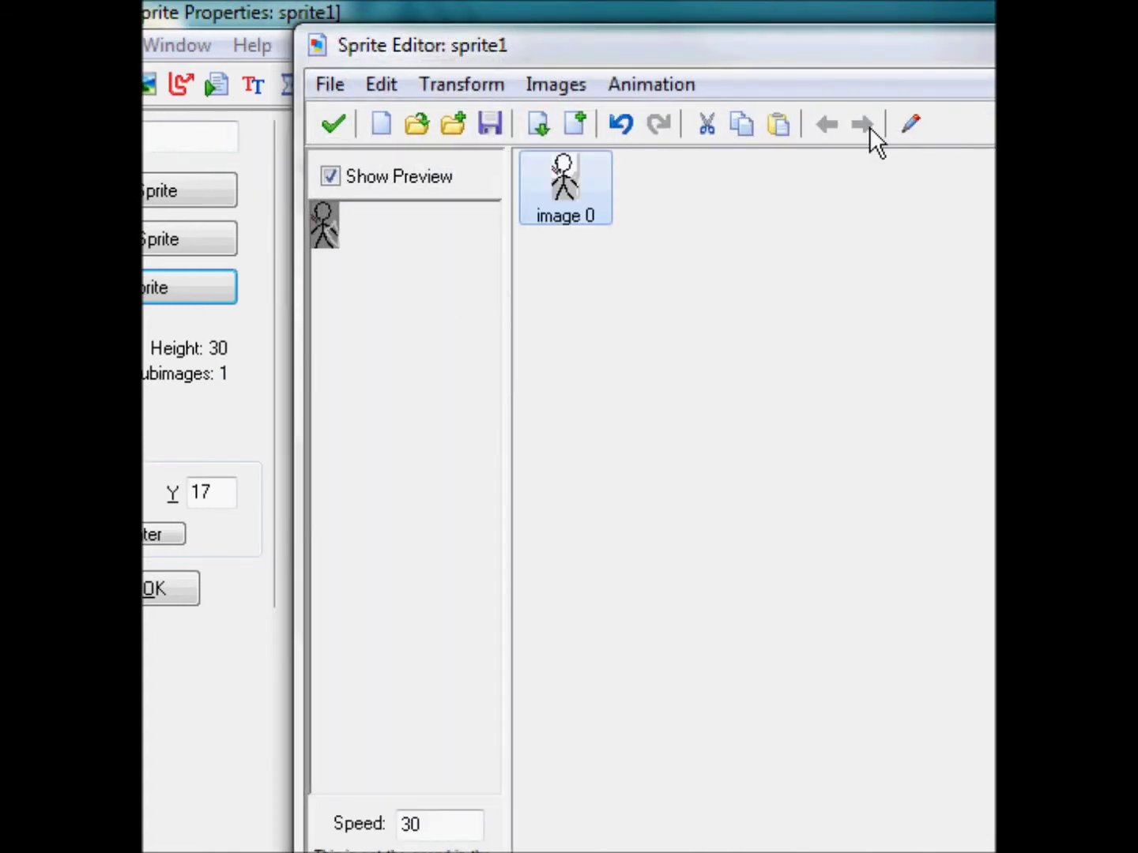
# Close the Sprite Editor without saving the changes and close the properties of sprite1 and sprite0
pyautogui.click(746, 41)
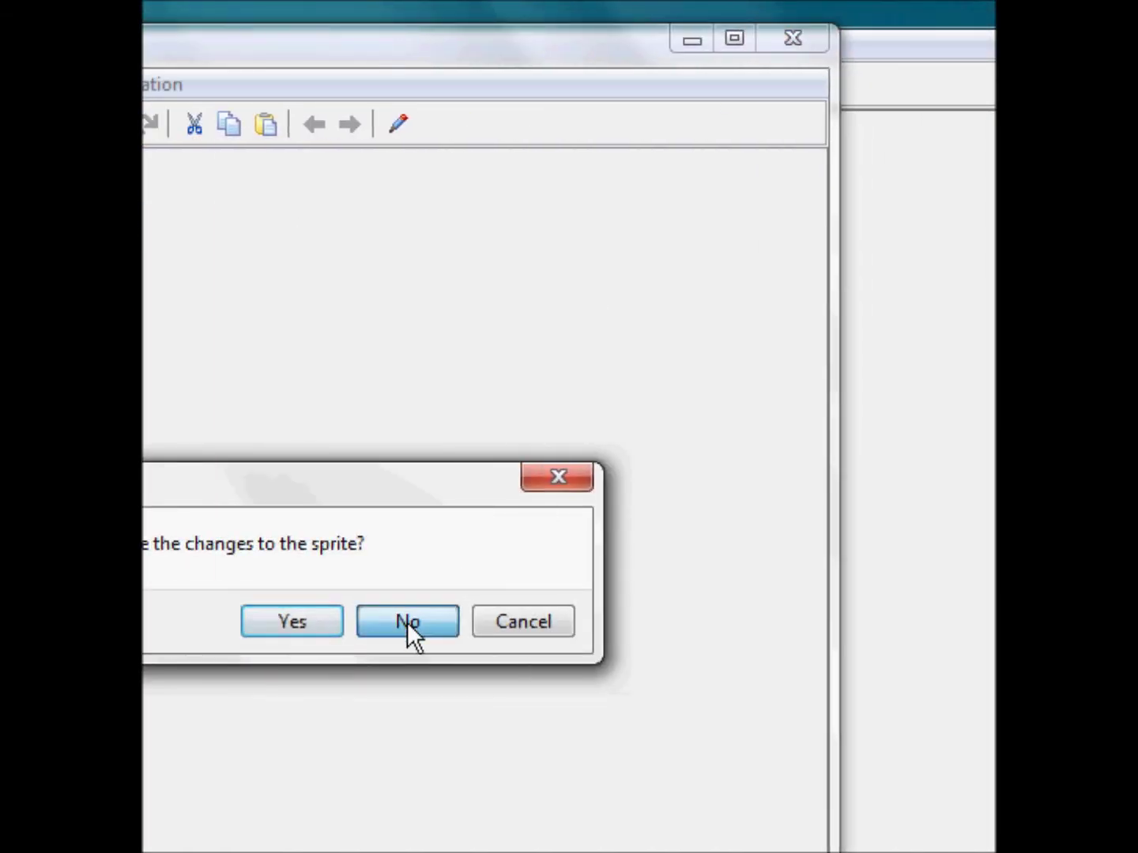
pyautogui.click(408, 623)
pyautogui.click(397, 591)
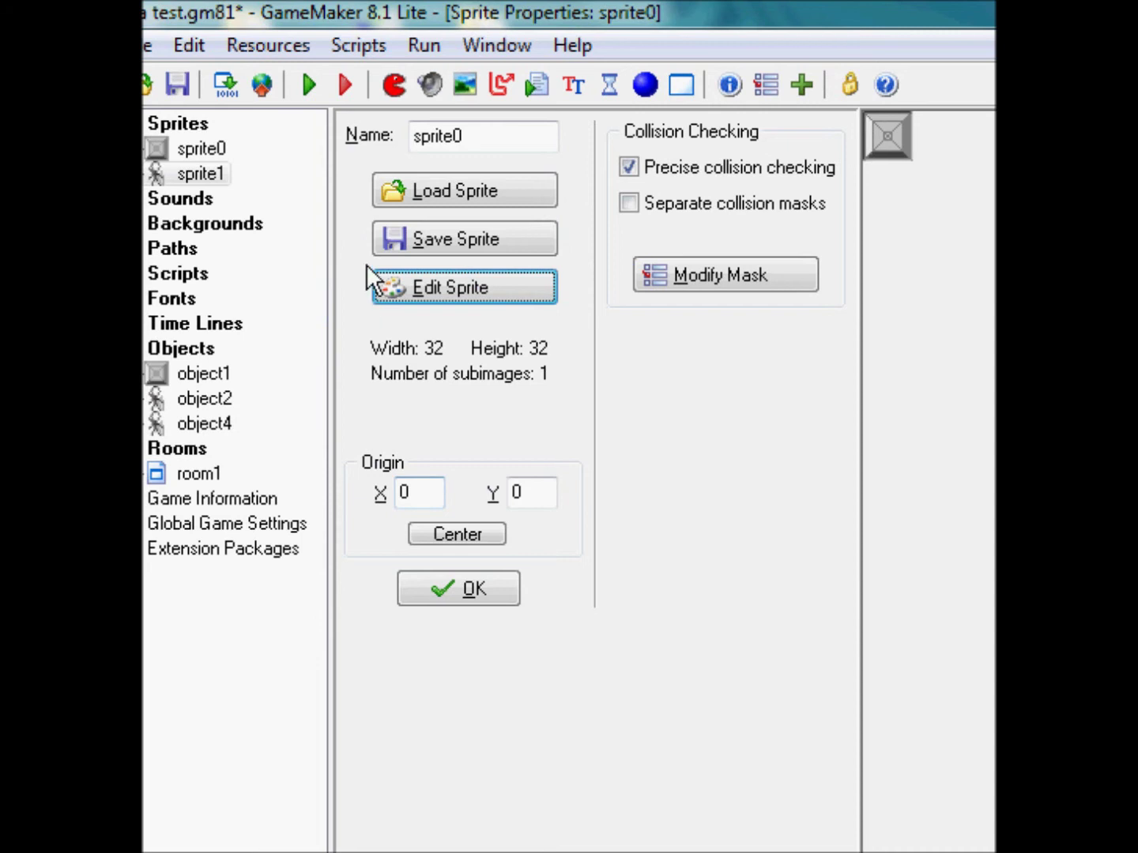
pyautogui.click(465, 592)
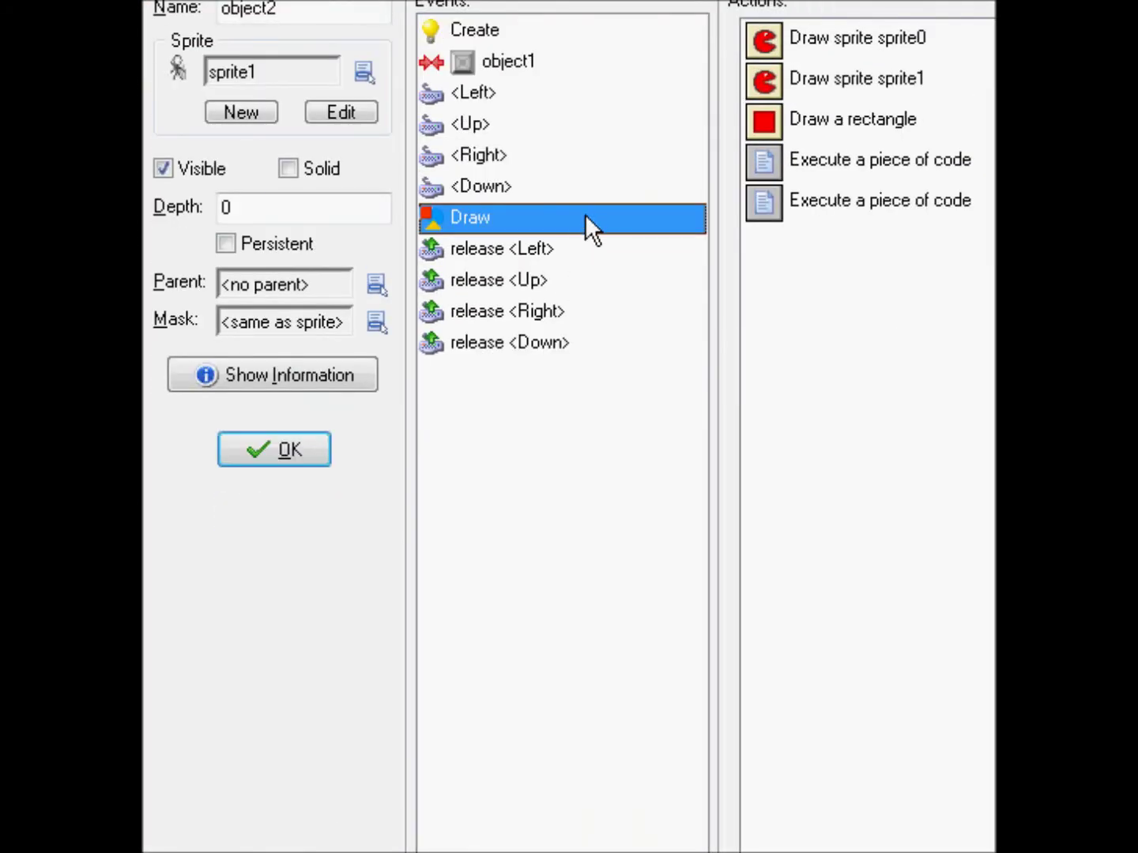
# Review the draw_healthbar code and the Draw Rectangle settings in object2's Draw event
pyautogui.doubleClick(782, 170)
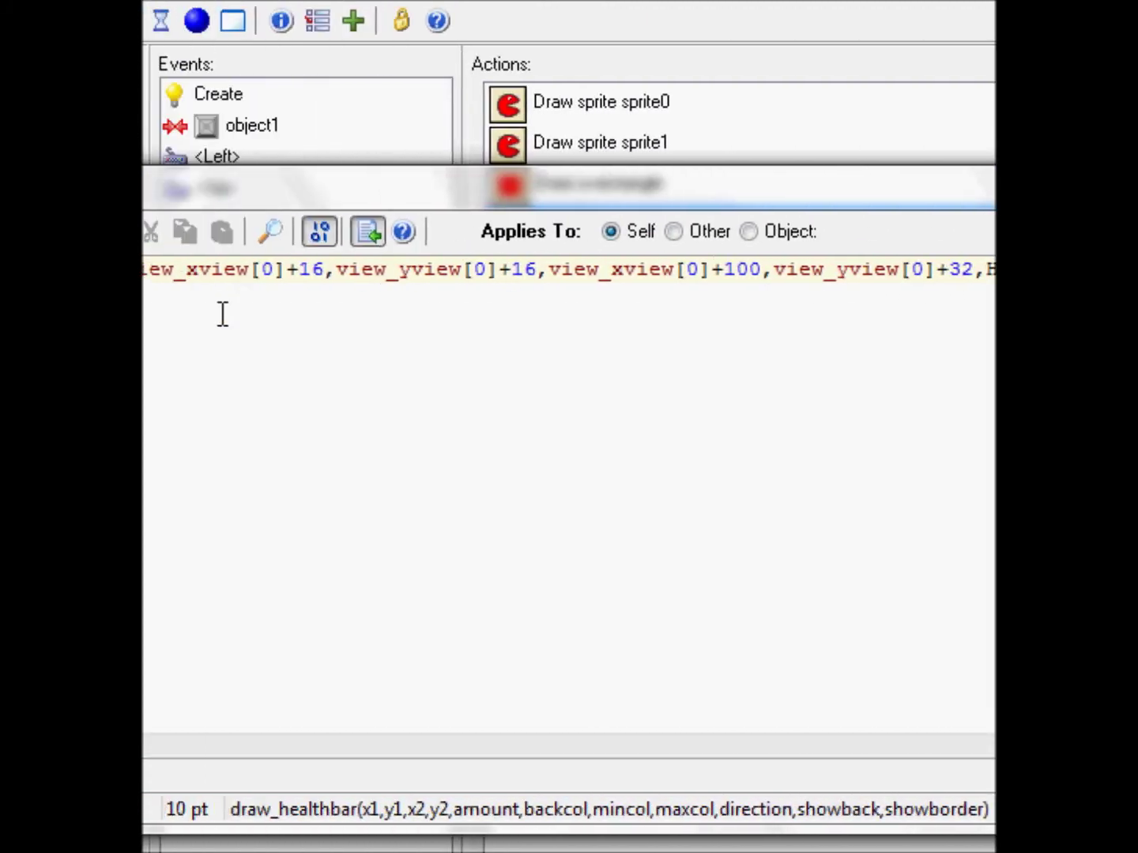
pyautogui.click(409, 238)
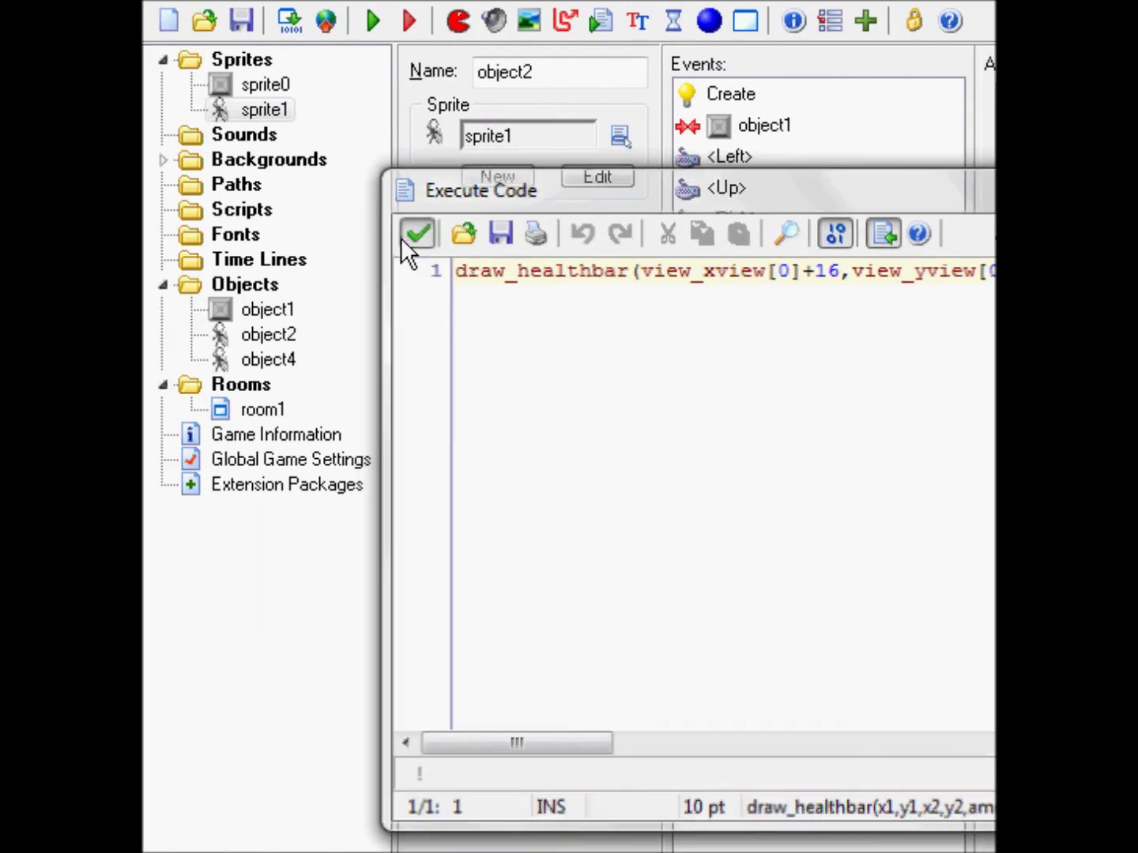
pyautogui.doubleClick(802, 252)
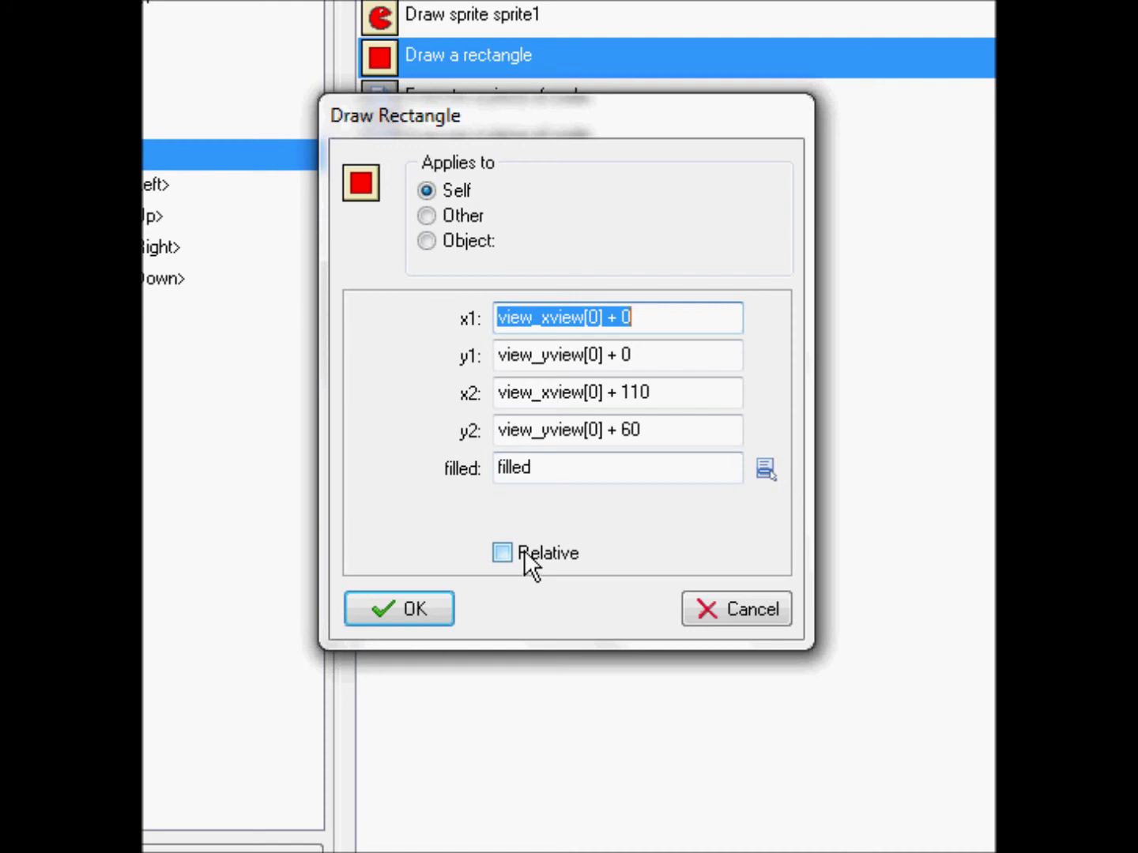
pyautogui.click(385, 603)
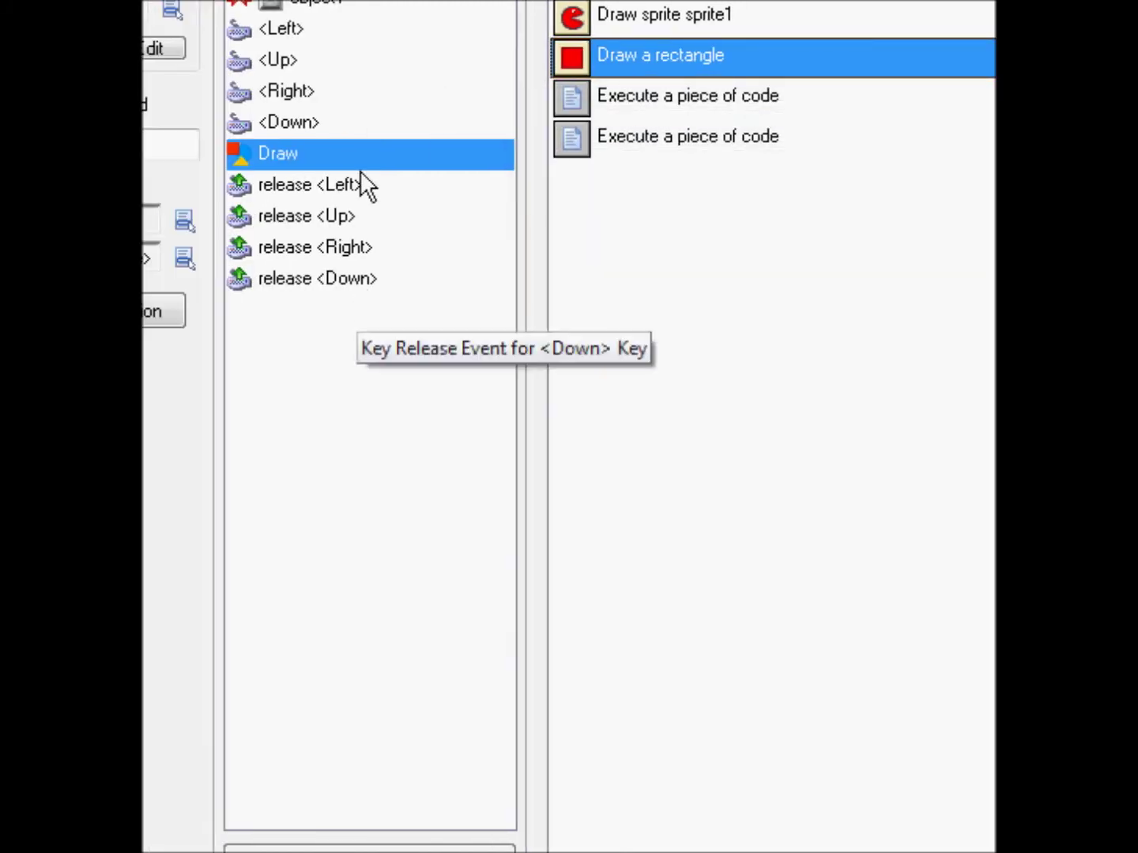
# Review the actions in object2's Left and Up key release events
pyautogui.click(365, 253)
pyautogui.click(387, 316)
pyautogui.click(408, 346)
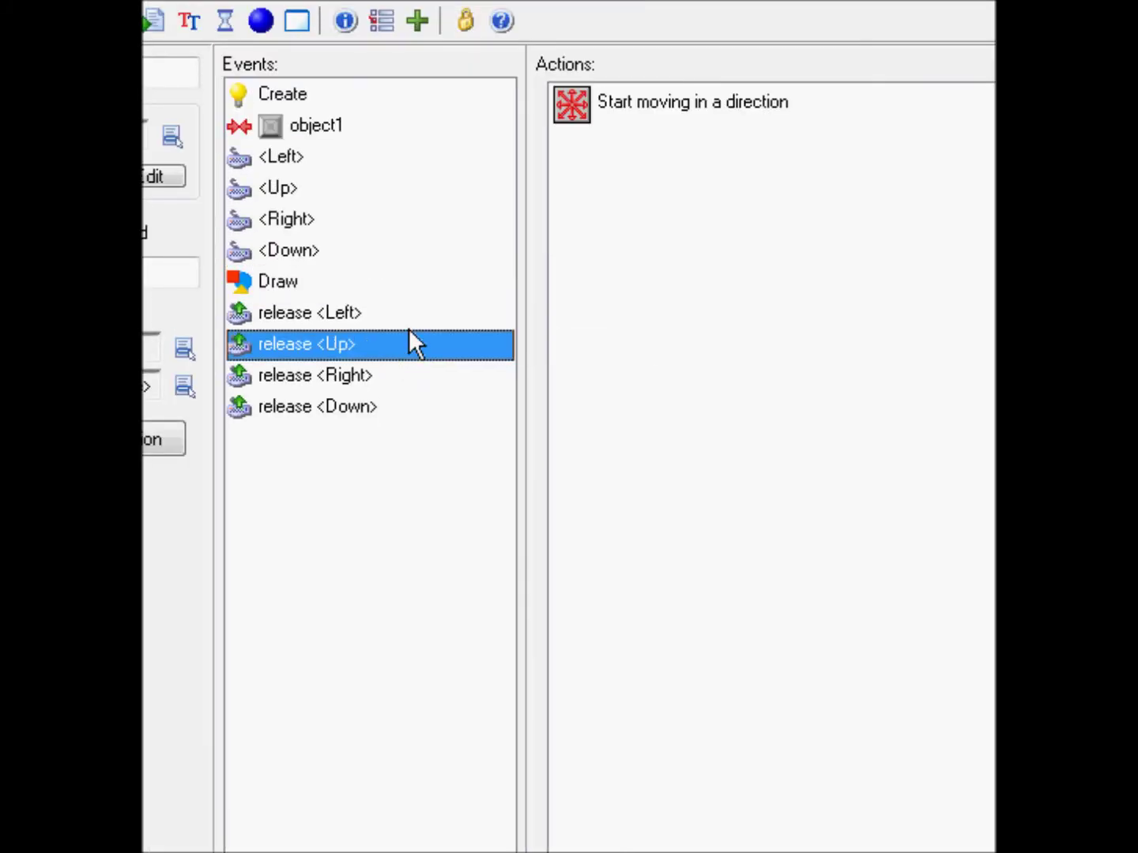
# Check the Move Fixed direction and speed settings in object2's Left key release event
pyautogui.click(427, 314)
pyautogui.doubleClick(657, 110)
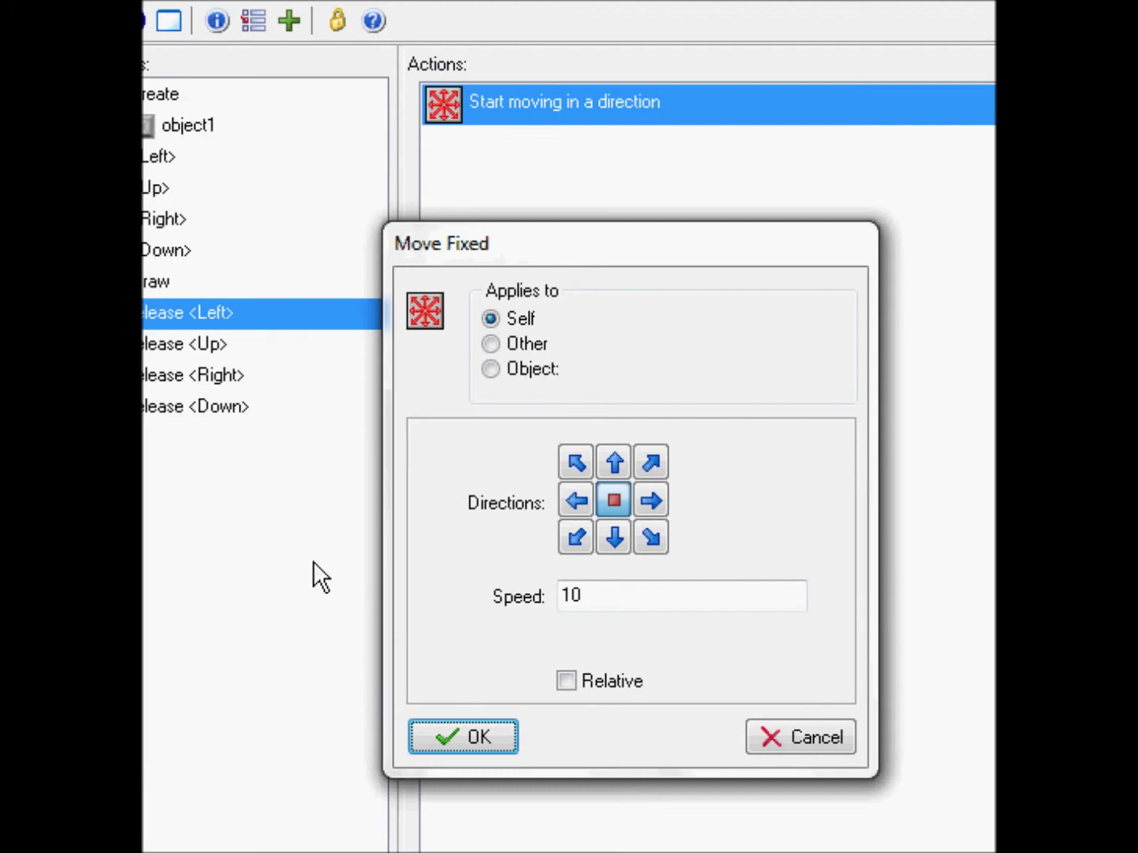
pyautogui.click(524, 545)
# Review the draw_healthbar code in object2's Draw event, highlighting its view_xview and view_yview arguments, and close the code editor
pyautogui.click(241, 88)
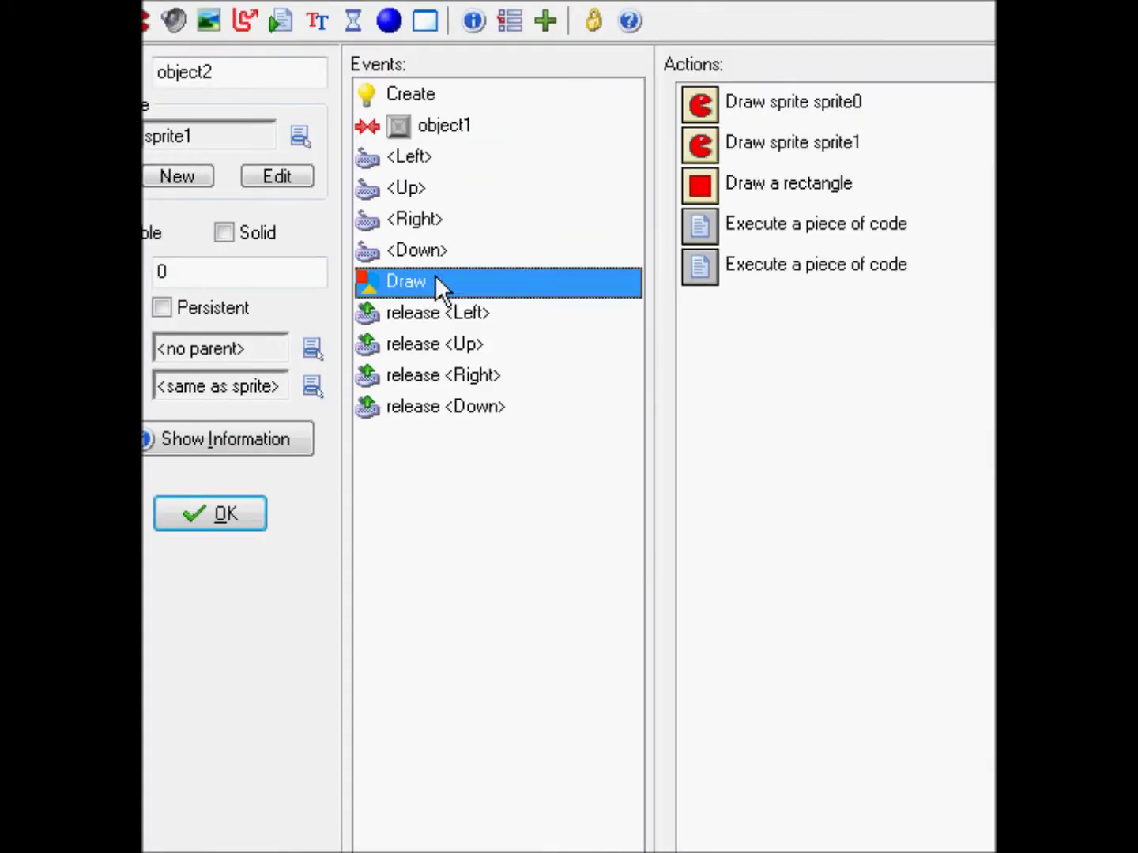
pyautogui.doubleClick(751, 228)
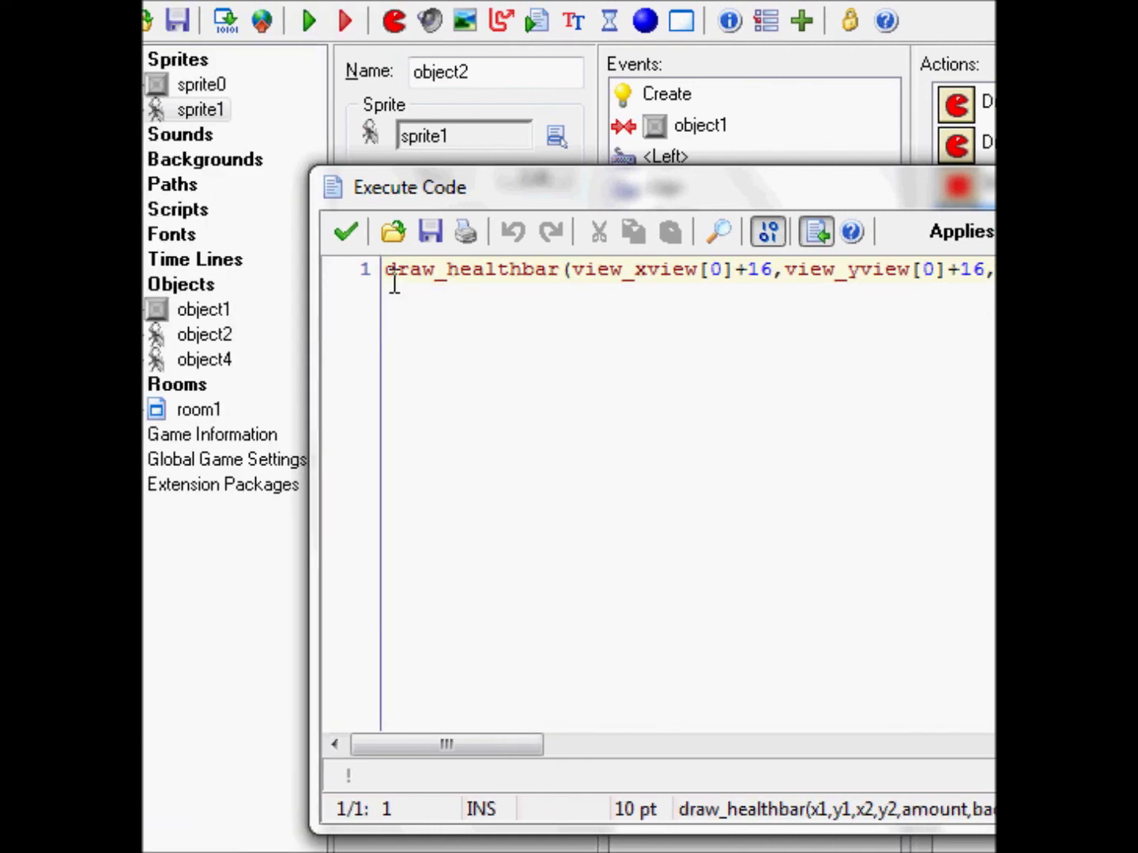
pyautogui.moveTo(438, 288); pyautogui.dragTo(1137, 266)
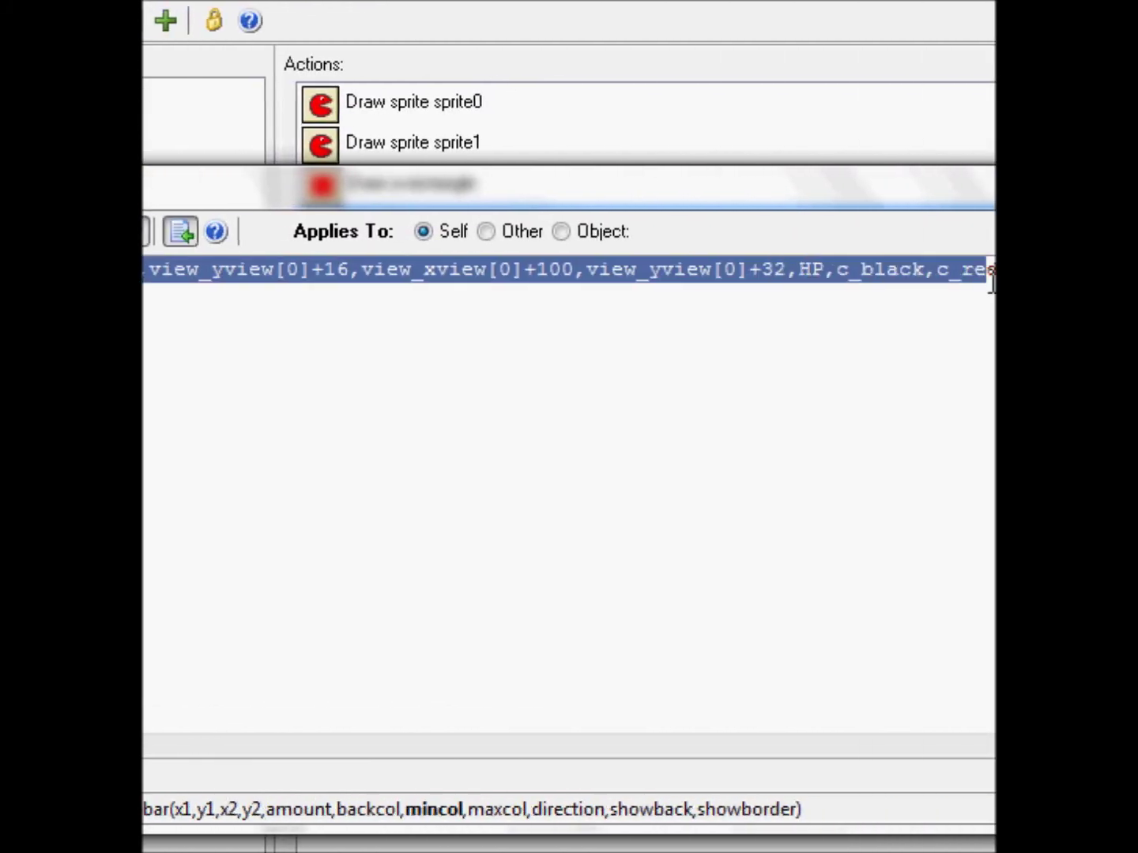
pyautogui.moveTo(854, 320); pyautogui.dragTo(776, 333)
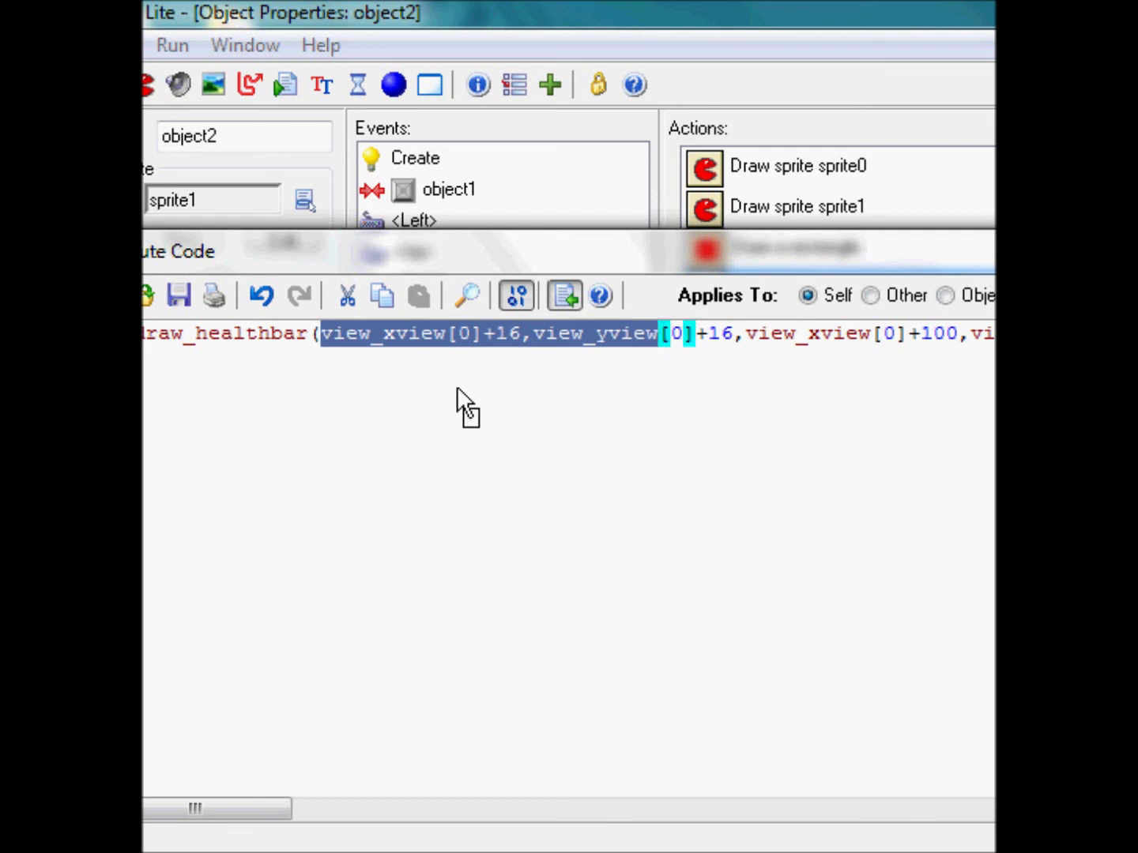
pyautogui.click(502, 403)
pyautogui.moveTo(389, 339); pyautogui.dragTo(576, 337)
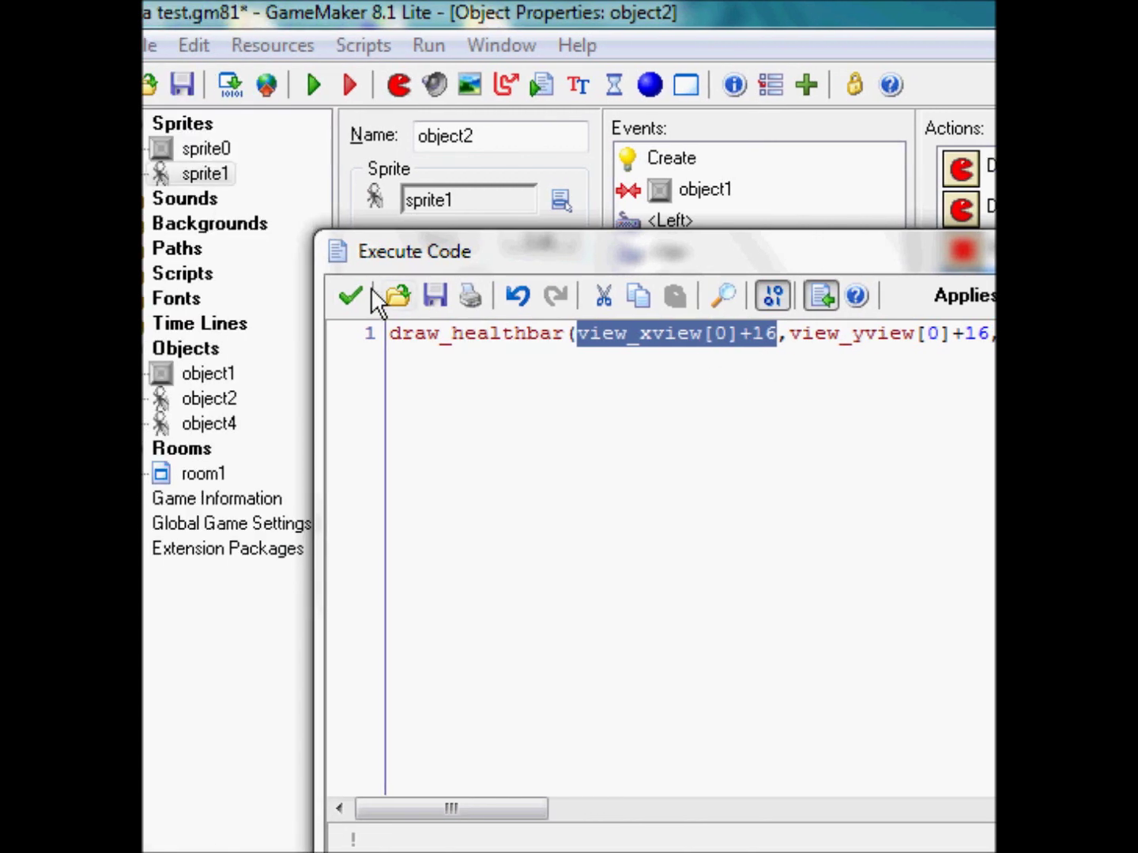
pyautogui.click(158, 295)
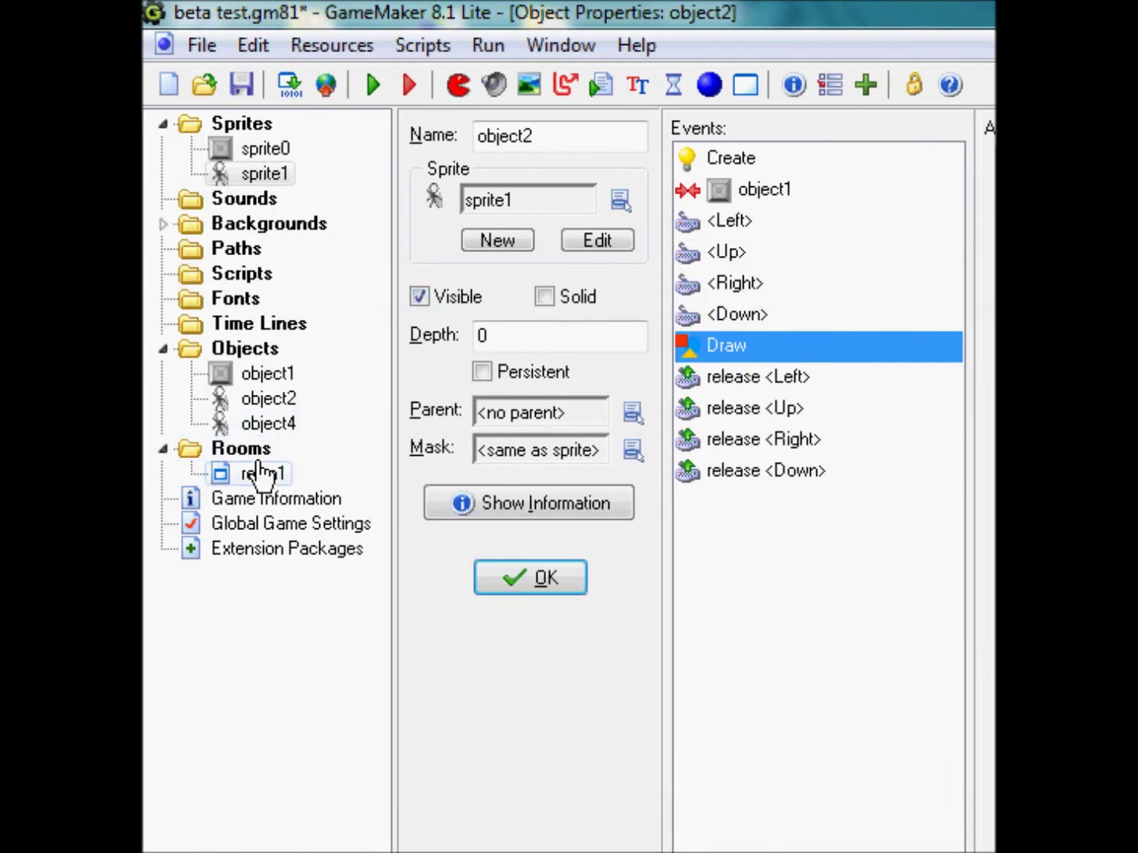
# Look through room1 and the properties of object1, object2 and object4, ending on object4
pyautogui.doubleClick(260, 474)
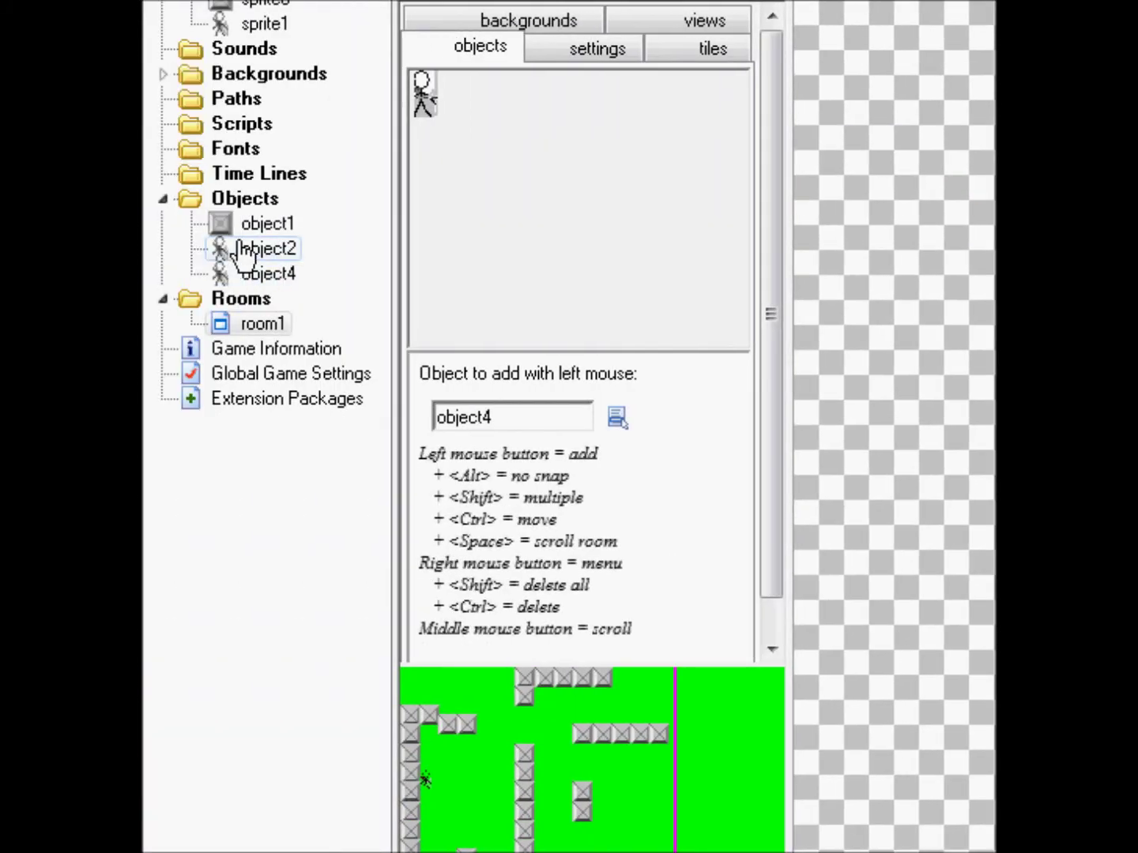
pyautogui.doubleClick(235, 248)
pyautogui.doubleClick(244, 280)
pyautogui.doubleClick(254, 253)
pyautogui.doubleClick(261, 275)
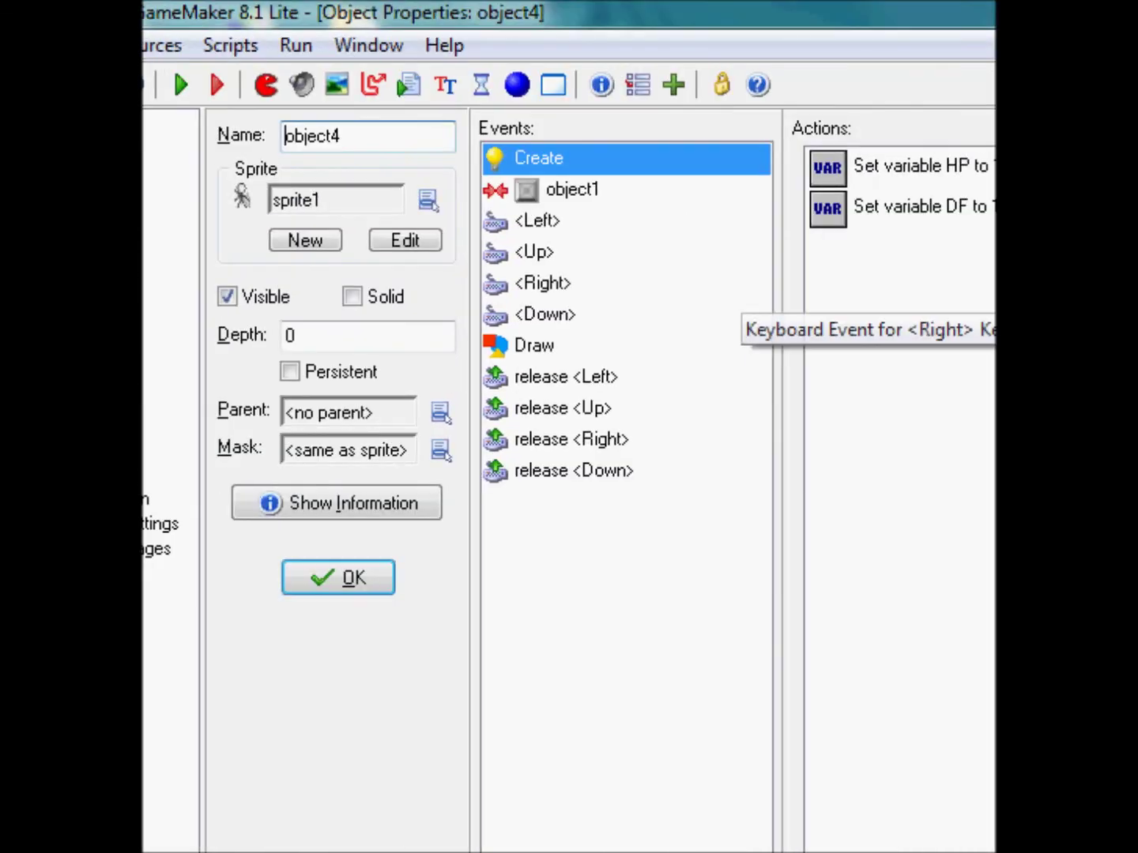
pyautogui.doubleClick(251, 376)
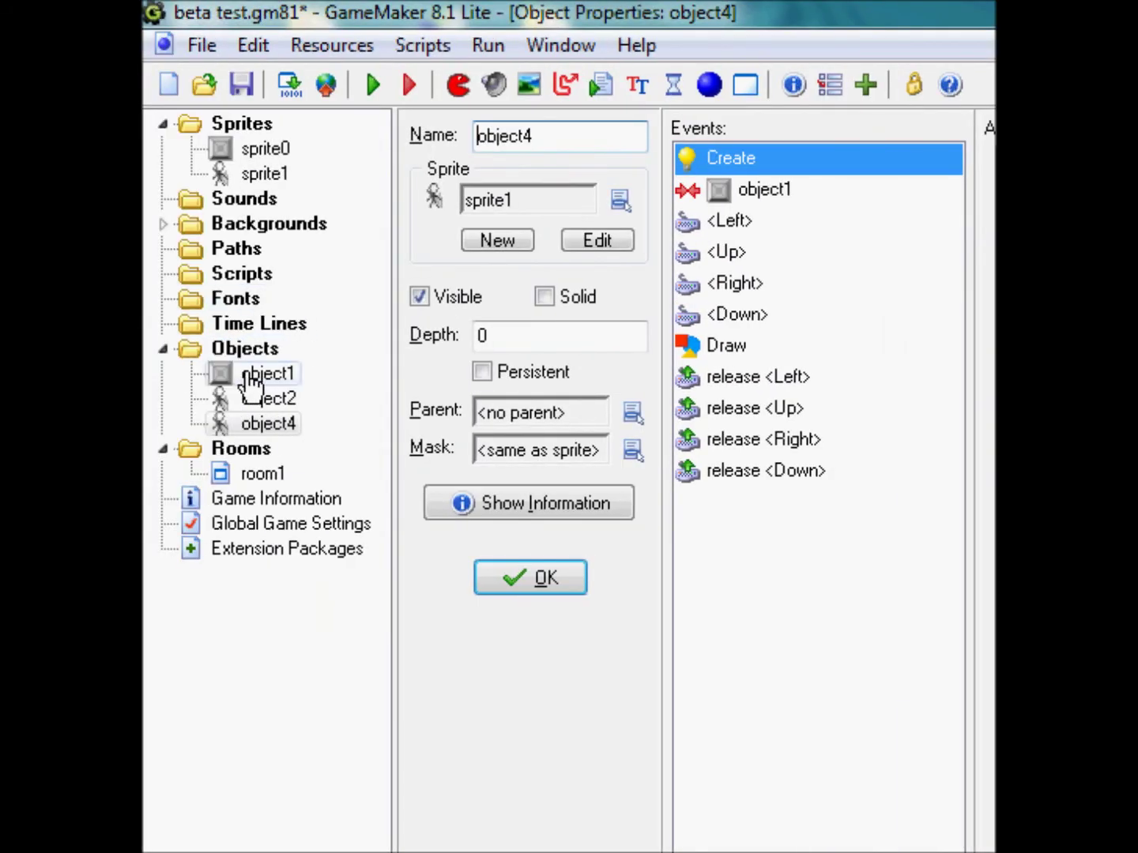
pyautogui.doubleClick(250, 408)
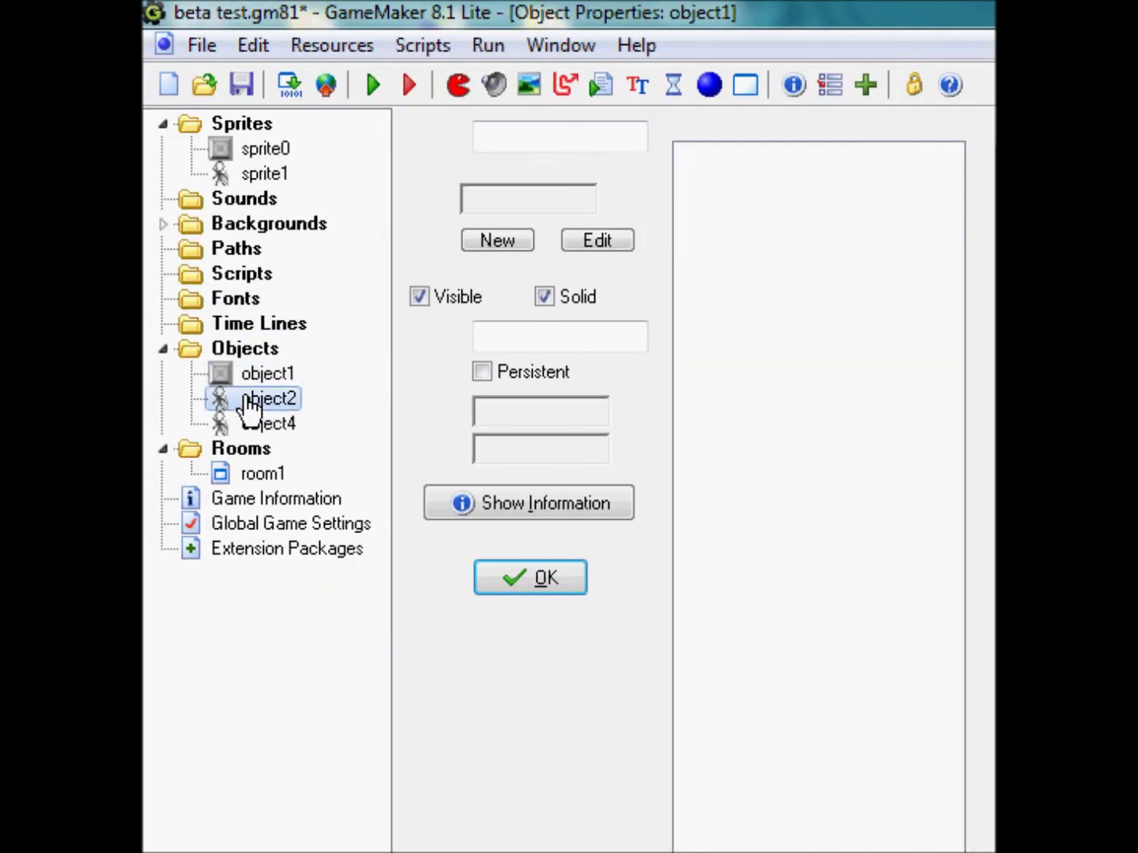
pyautogui.doubleClick(249, 428)
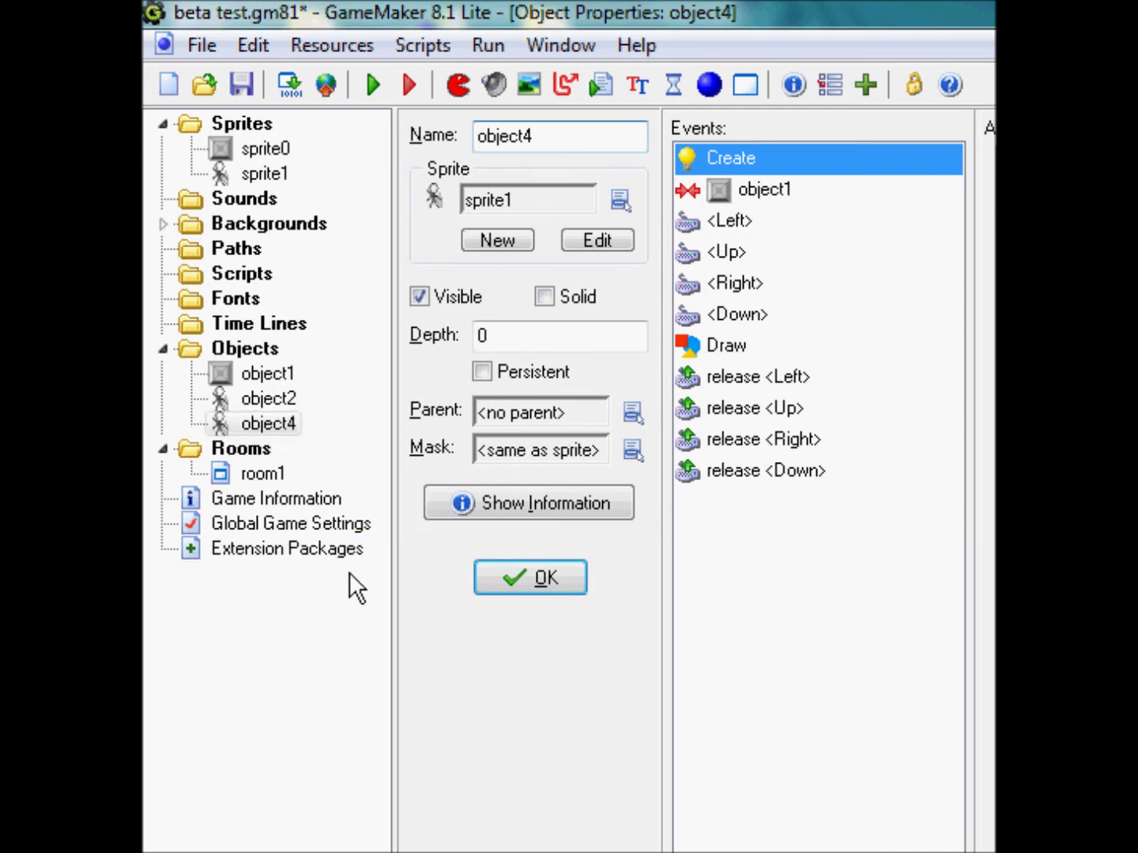
# Reopen room1 and examine the wall layout around the player character
pyautogui.doubleClick(257, 475)
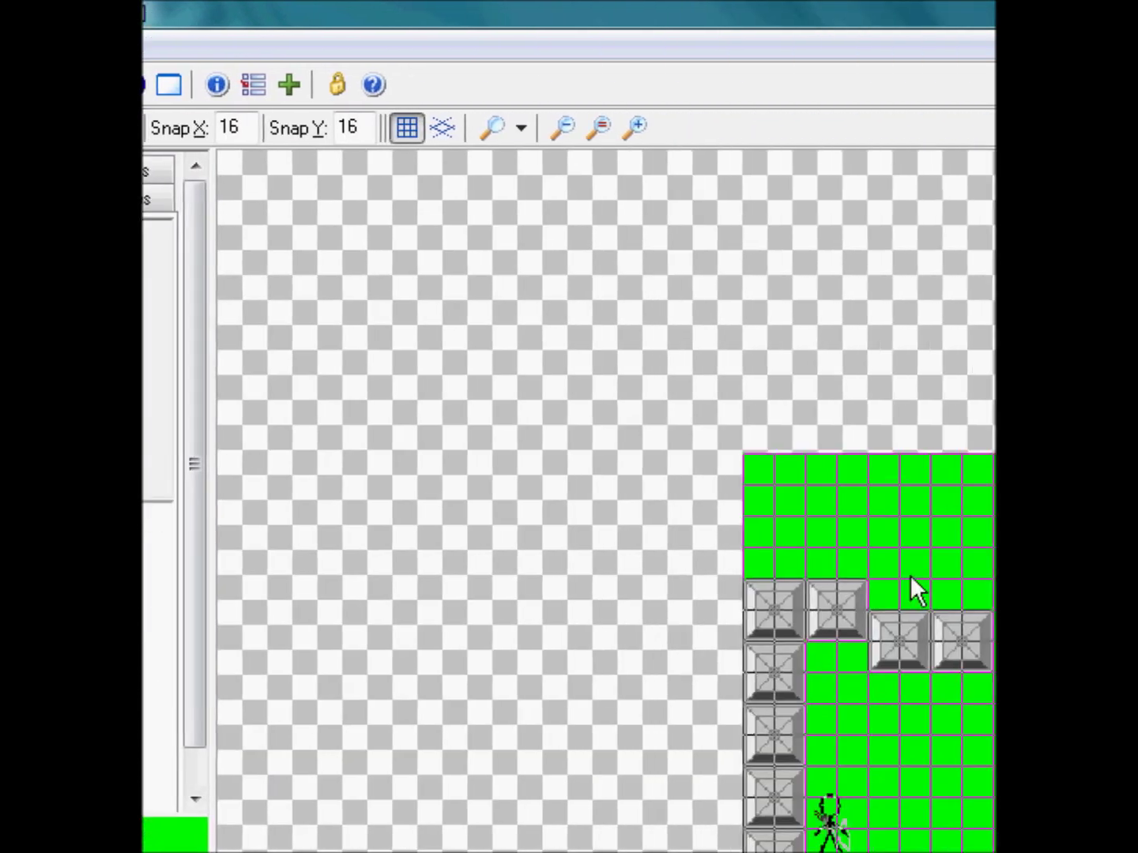
pyautogui.moveTo(922, 589); pyautogui.dragTo(448, 225, button='middle')
pyautogui.moveTo(590, 490); pyautogui.dragTo(563, 531, button='middle')
pyautogui.scroll(1, 562, 531)
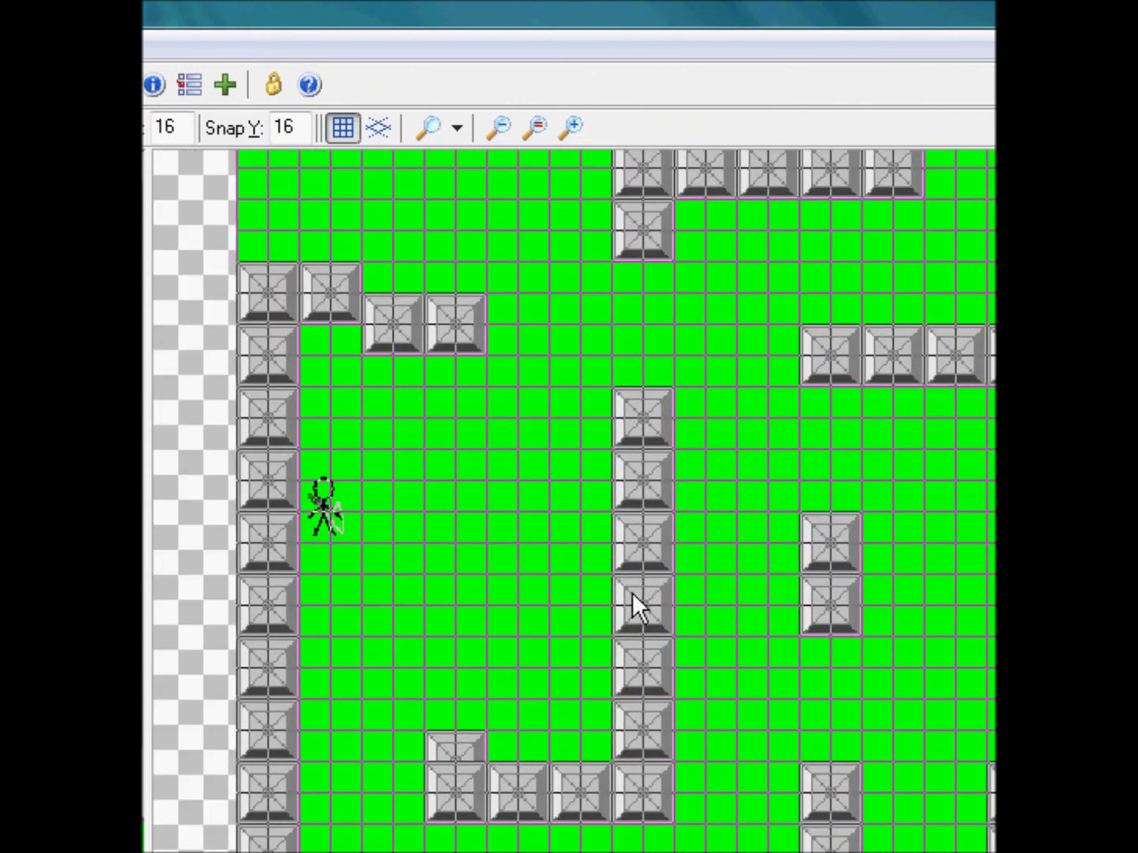